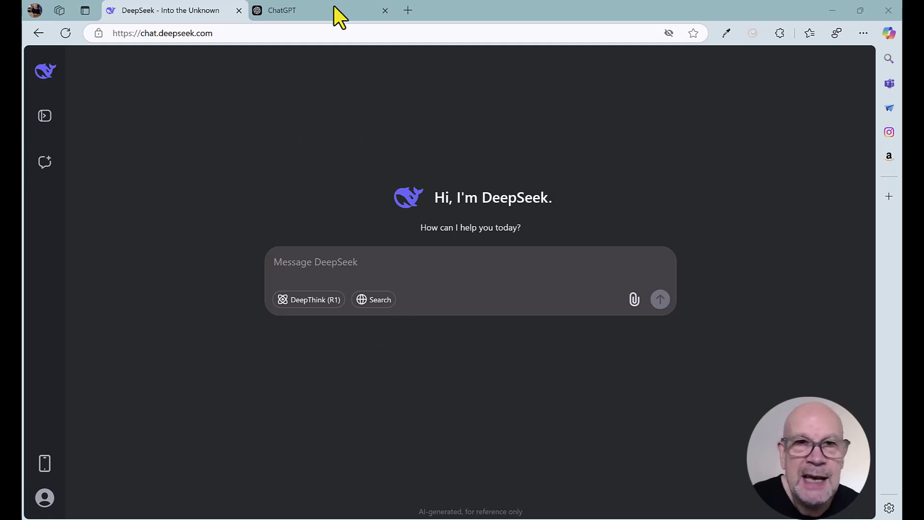
Send DeepSeek the customer-service prompt about a smart TV whose picture freezes and glitches.
click(307, 10)
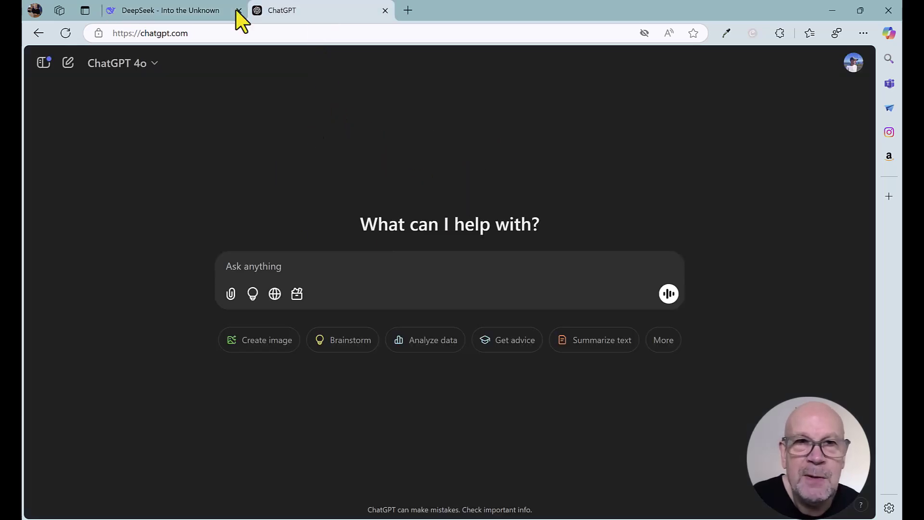
click(205, 8)
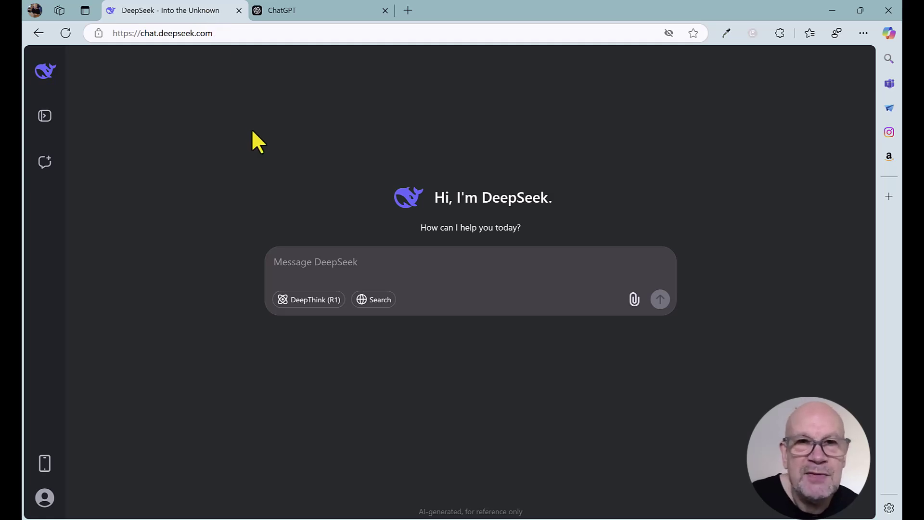
click(318, 268)
text(Assume the role of a Customer Service Agent who is working for a TV manufacturer that has to deal with a customer complaint that their smart TV picture is freezing and glitching. Respond via email in an empathetic way suggesting possible resolutions for the customer.)
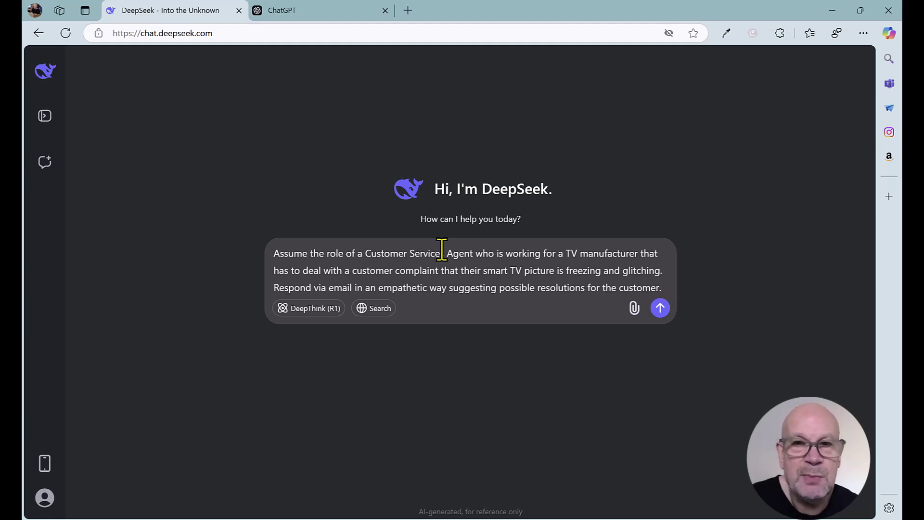
click(660, 308)
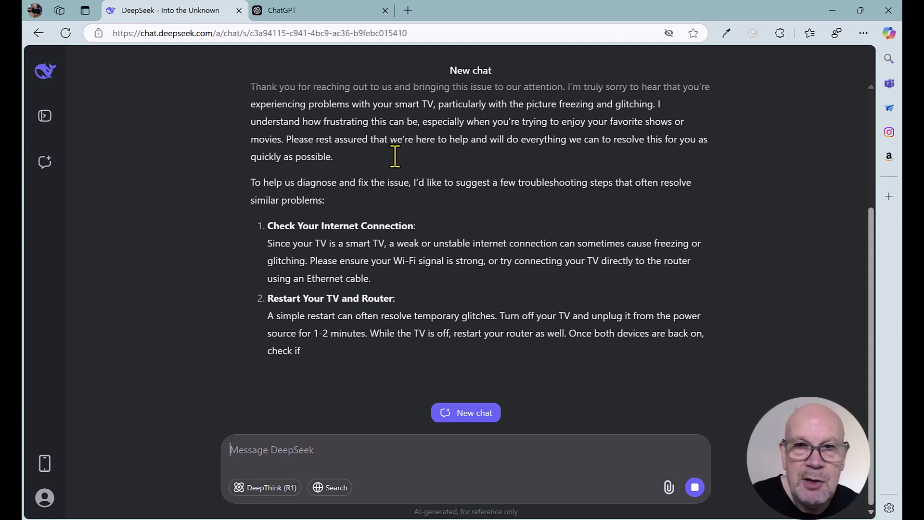
Read DeepSeek's email down to the five troubleshooting steps, repair offer and signature, then return up.
scroll(396, 165, up, 2)
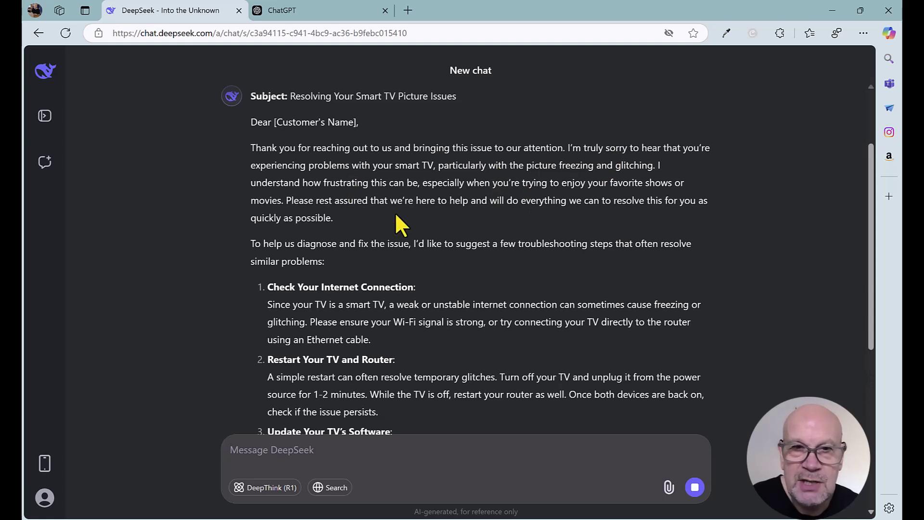
scroll(395, 212, down, 1)
scroll(395, 212, down, 1)
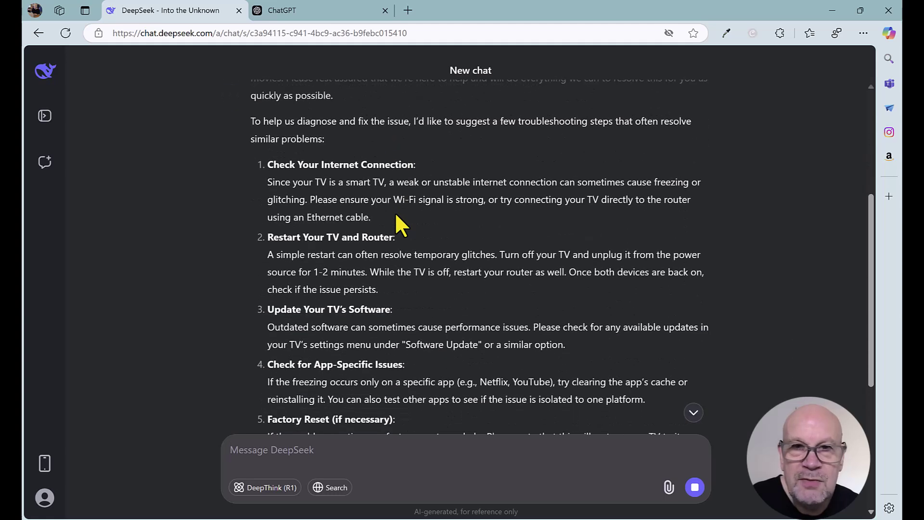
scroll(395, 213, down, 1)
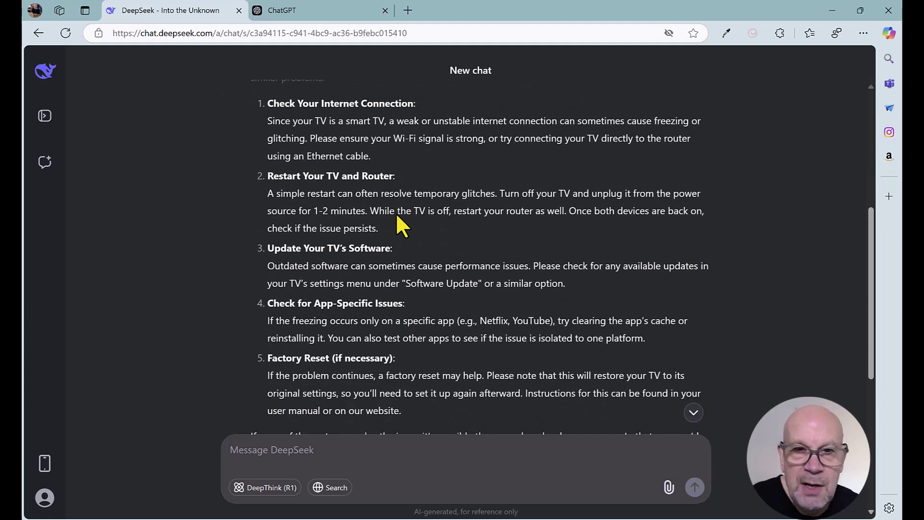
scroll(396, 212, down, 1)
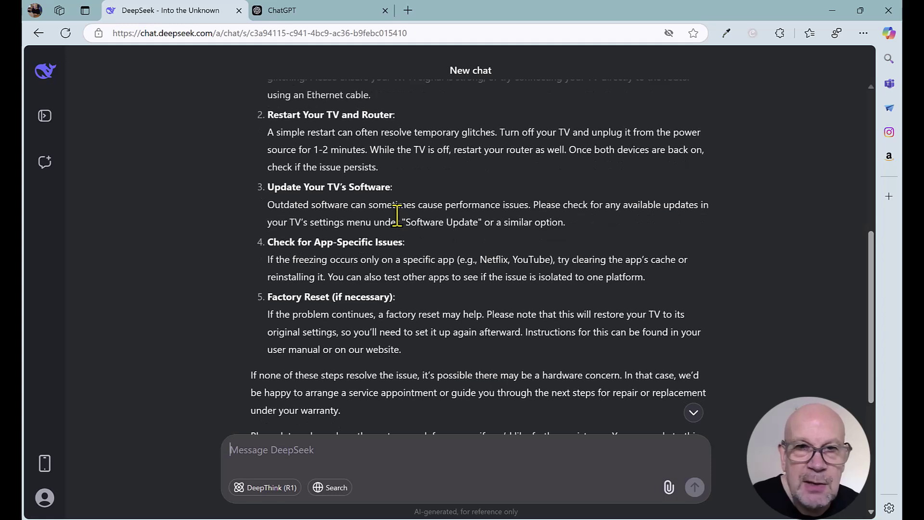
scroll(397, 214, down, 1)
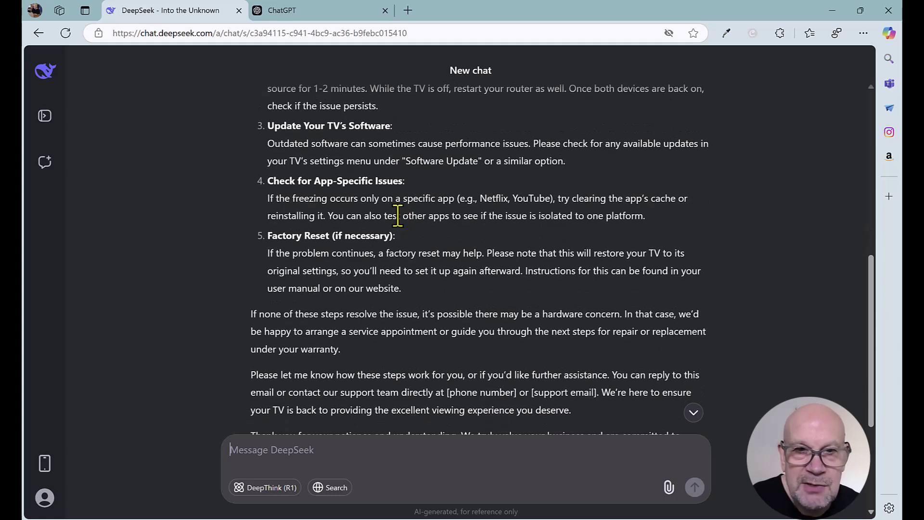
scroll(398, 216, down, 1)
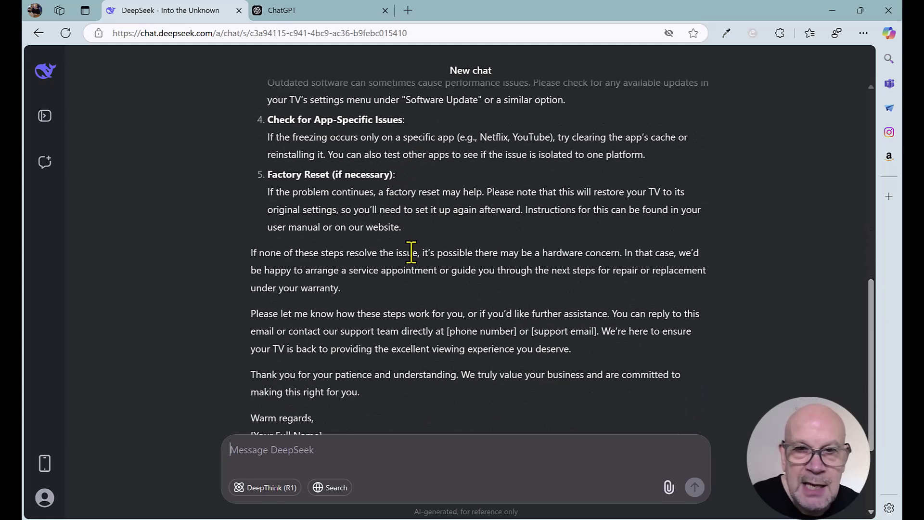
scroll(408, 272, down, 1)
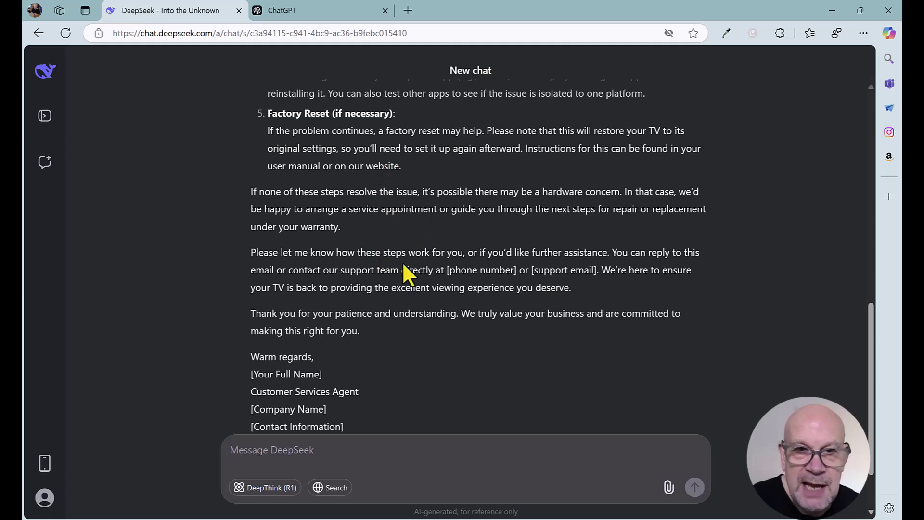
scroll(404, 265, up, 1)
scroll(403, 265, up, 6)
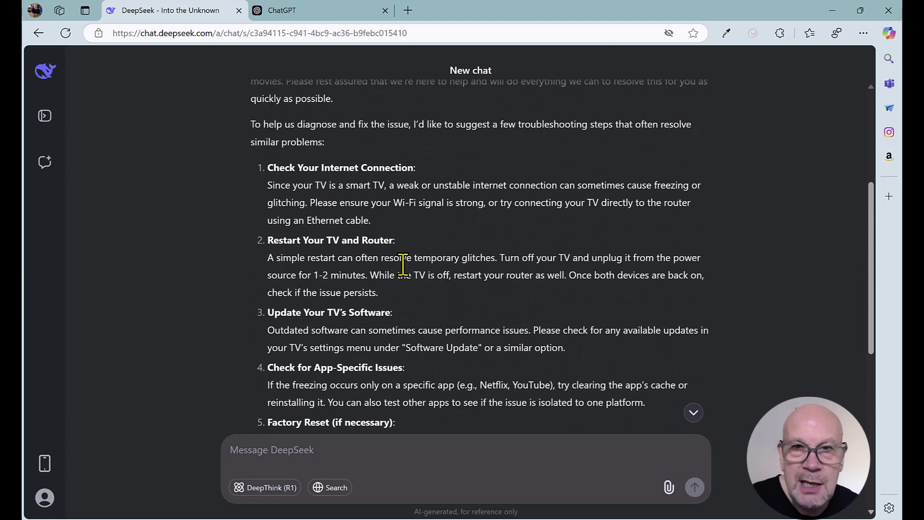
scroll(403, 265, up, 2)
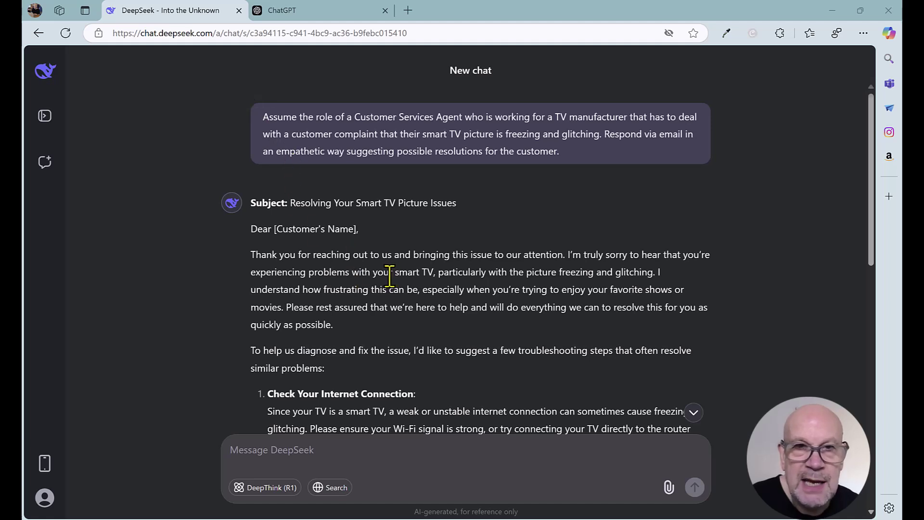
Paste the same smart TV customer-service email prompt into ChatGPT and send it.
click(288, 9)
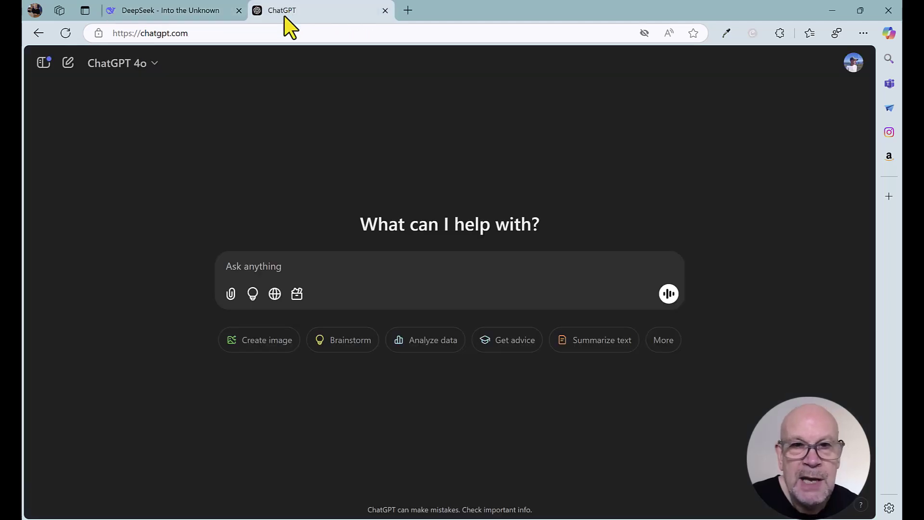
text(Assume the role of a Customer Services Agent who is working for a TV manufacturer that has to deal with a customer complaint that their smart TV picture is freezing and glitching. Respond via email in an empathetic way suggesting possible resolutions for the customer.)
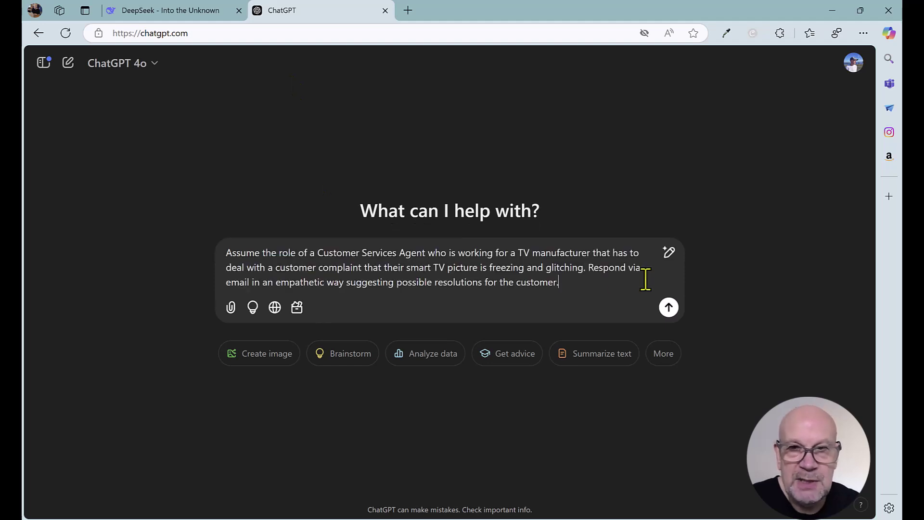
click(668, 306)
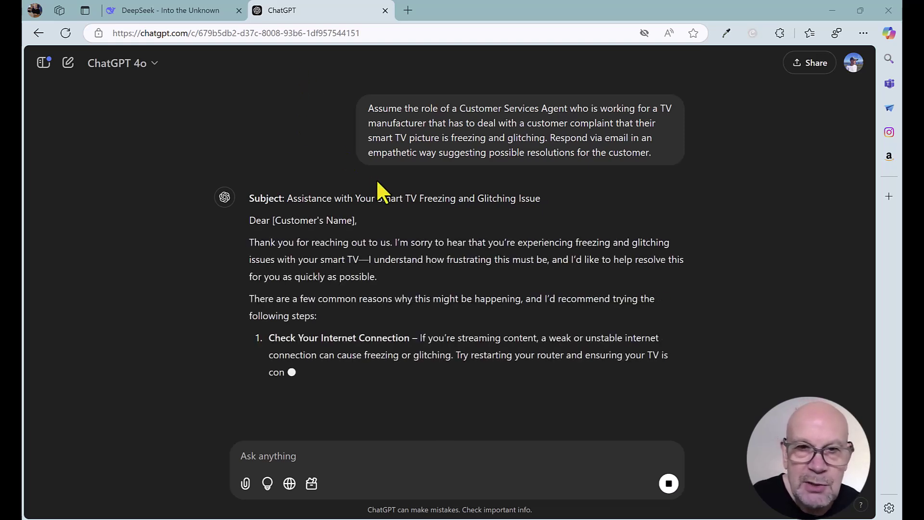
Read ChatGPT's email through its troubleshooting steps to Best regards, then scroll back to the prompt.
scroll(376, 179, down, 1)
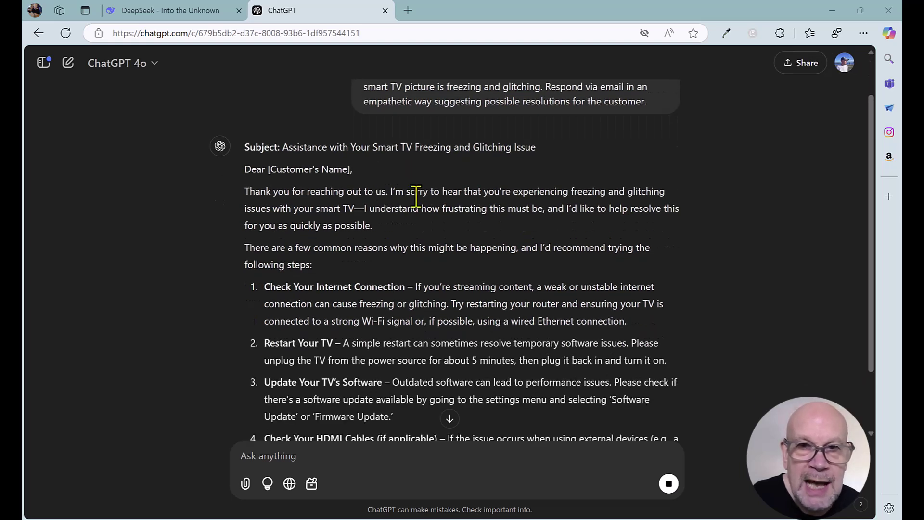
scroll(434, 227, down, 1)
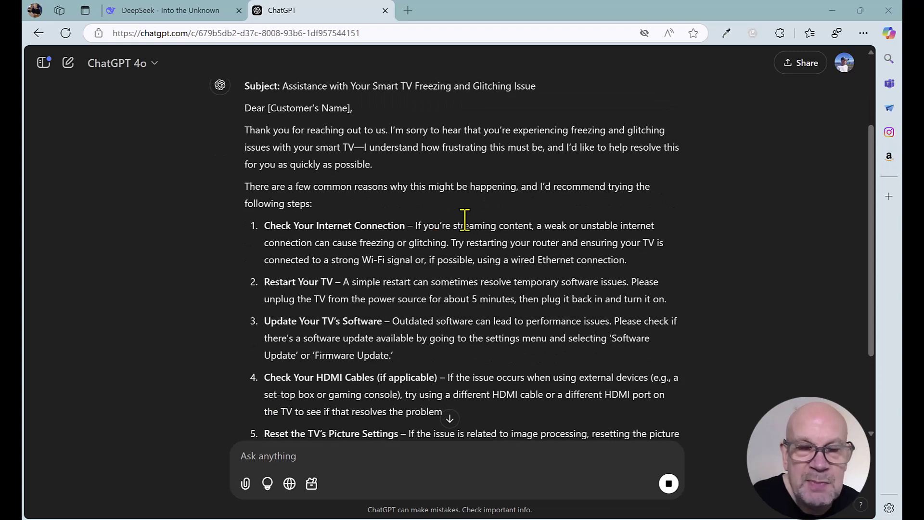
scroll(464, 219, down, 1)
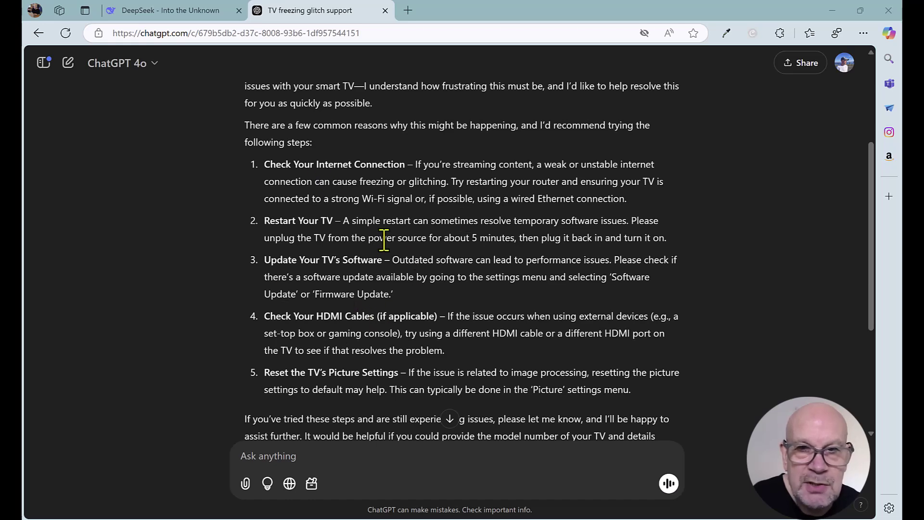
scroll(384, 239, down, 1)
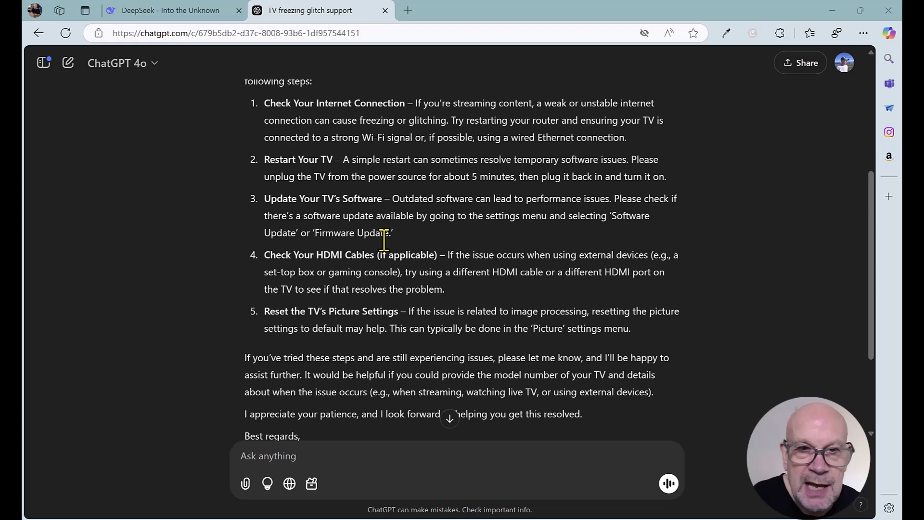
scroll(383, 239, down, 1)
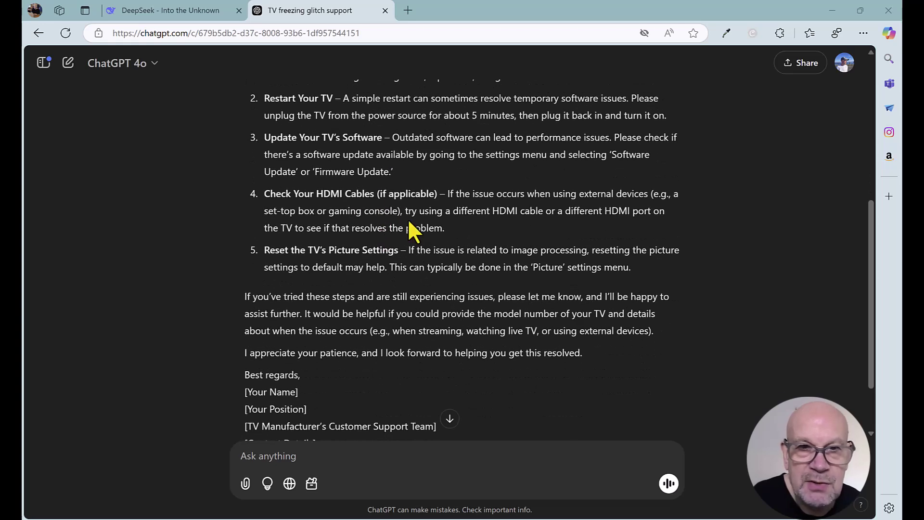
scroll(409, 223, down, 1)
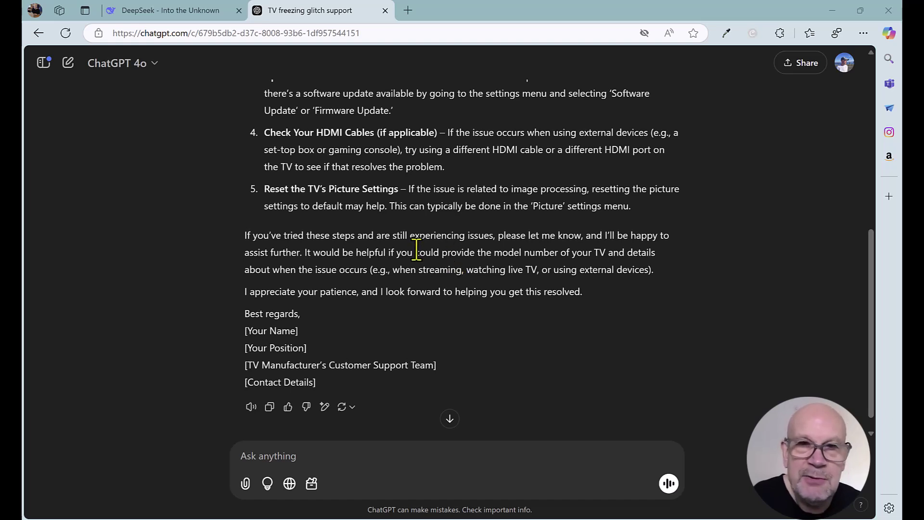
scroll(416, 250, up, 3)
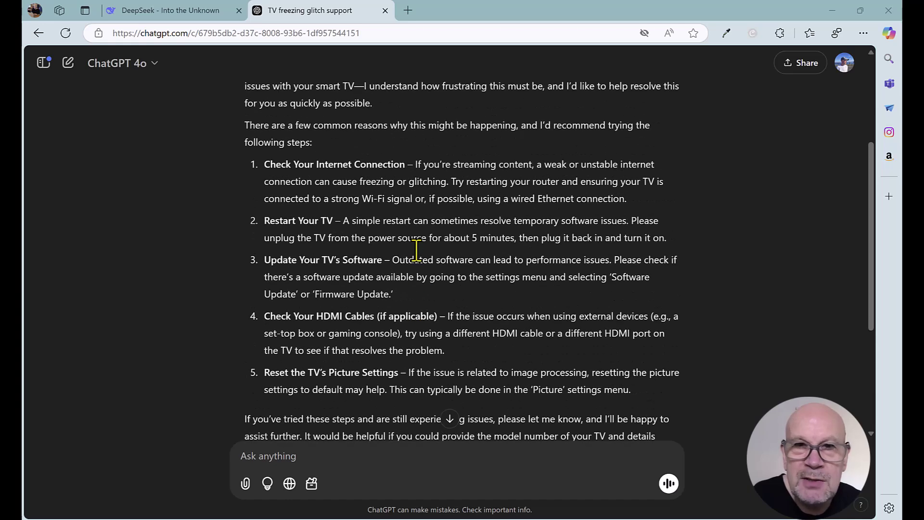
scroll(416, 250, up, 2)
scroll(417, 250, up, 1)
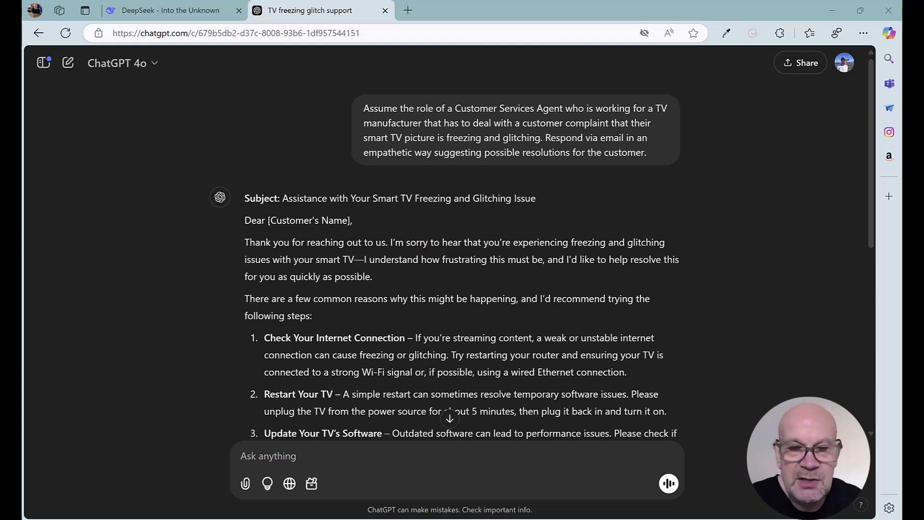
Start a new DeepSeek chat with Search enabled and send the latest AI news summary prompt.
click(182, 11)
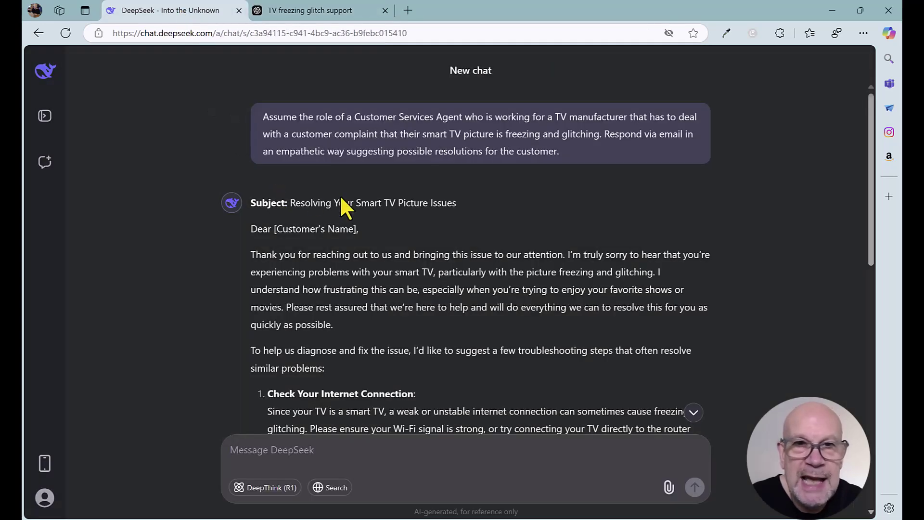
click(45, 162)
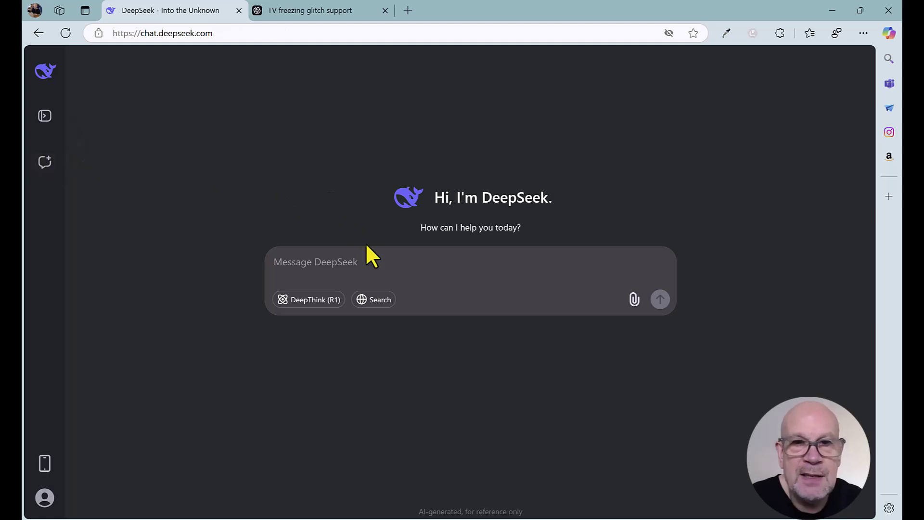
click(375, 300)
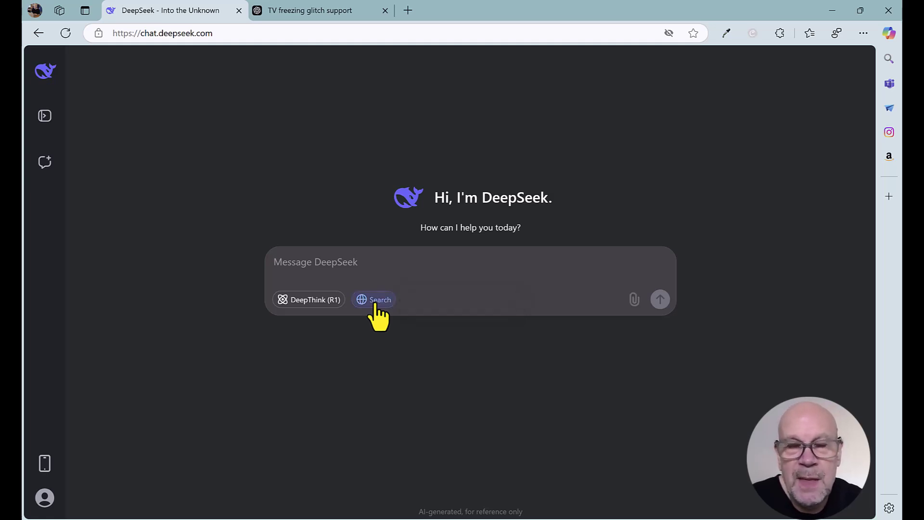
click(313, 255)
text(Summarize the latest AI news including new features from ChatGPT, Claude, Copilot, Deepseek and other tools.)
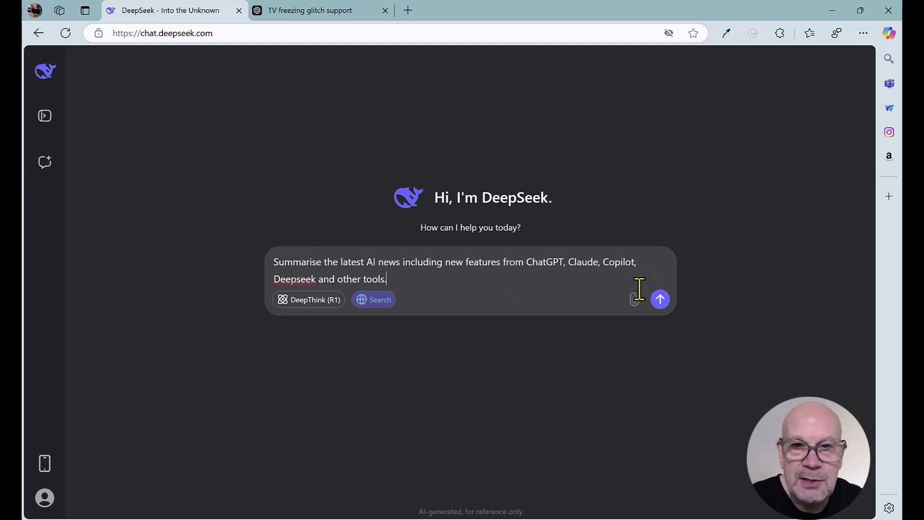
click(660, 299)
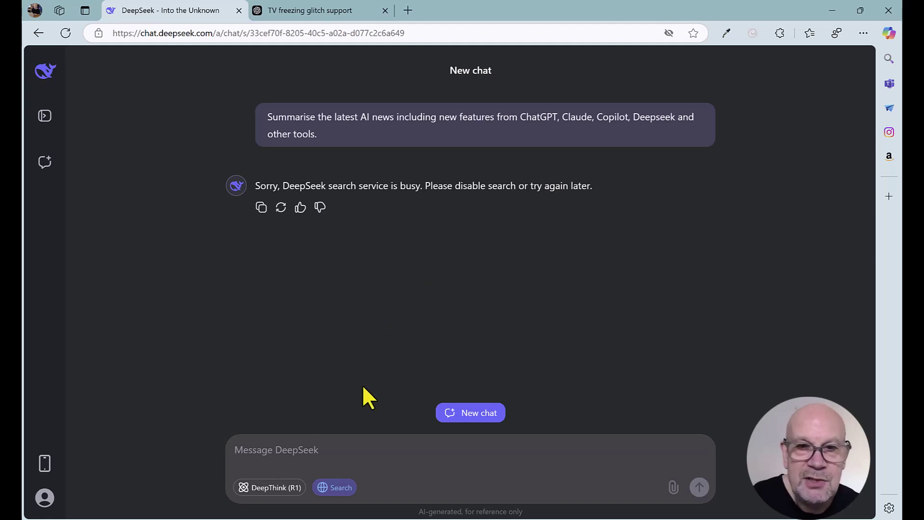
Resend the AI news summary prompt to DeepSeek with web search turned off.
click(332, 487)
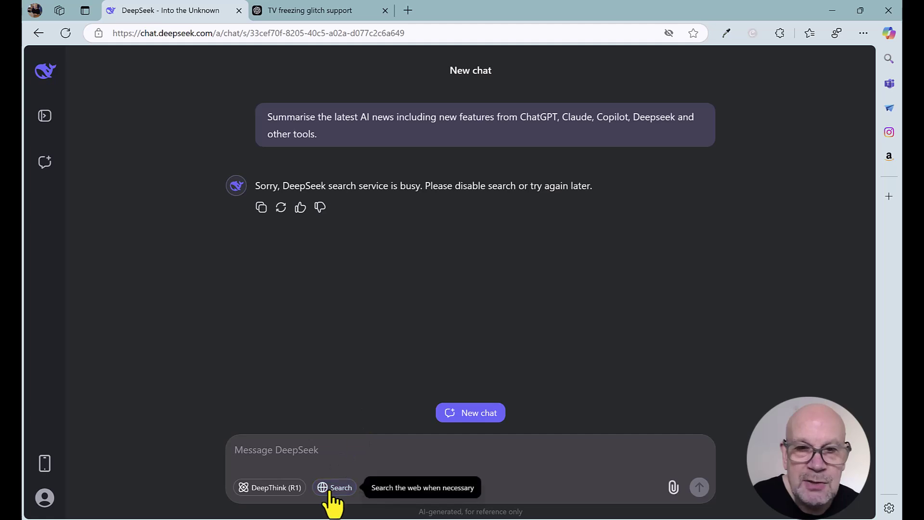
click(302, 449)
text(Summarise the latest AI news including new features from ChatGPT, Claude, Copilot, Deepseek and other tools.)
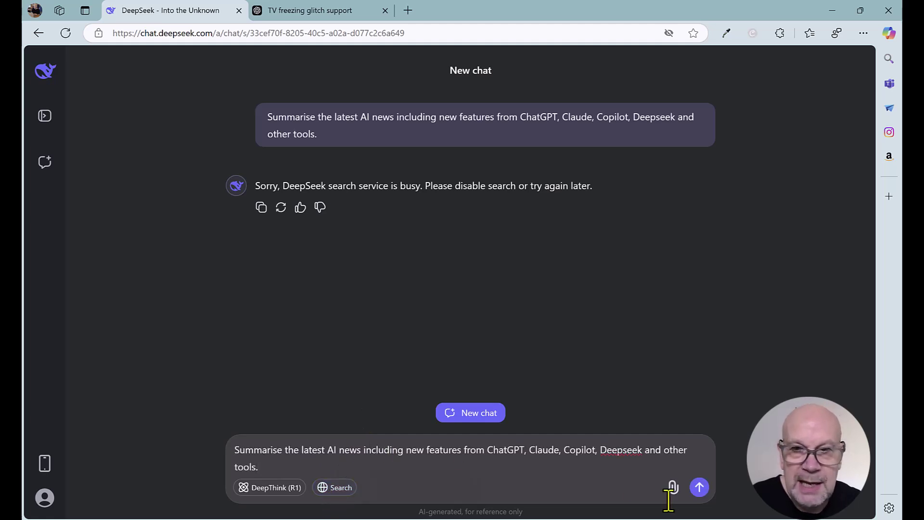
click(699, 487)
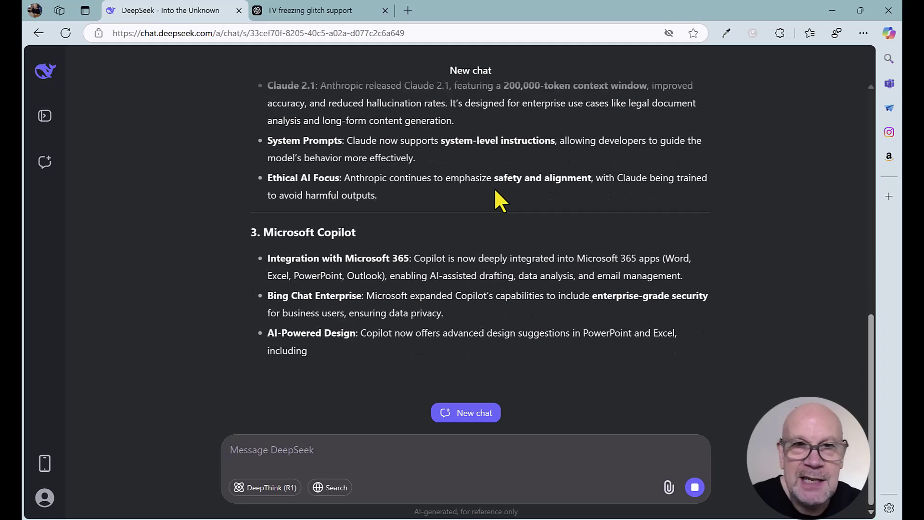
In a new ChatGPT chat with the Search globe on, send the AI news summary prompt.
click(321, 14)
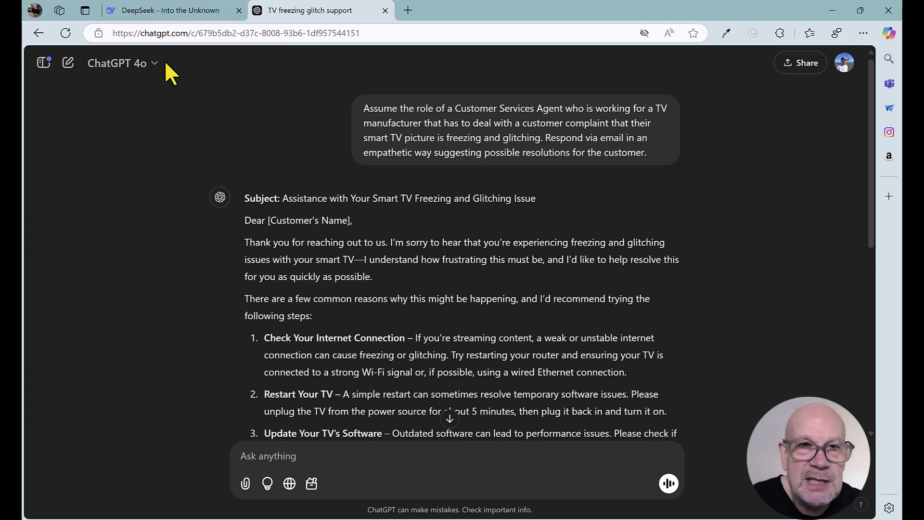
click(67, 62)
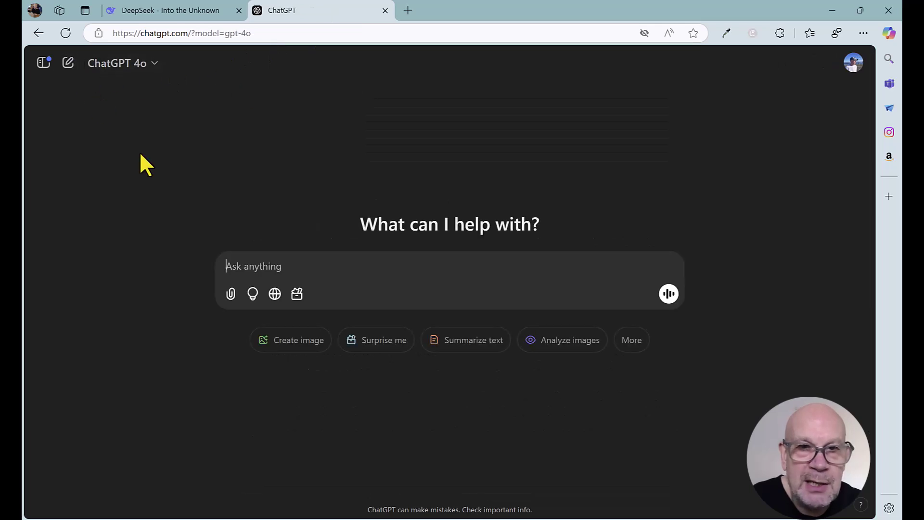
click(274, 294)
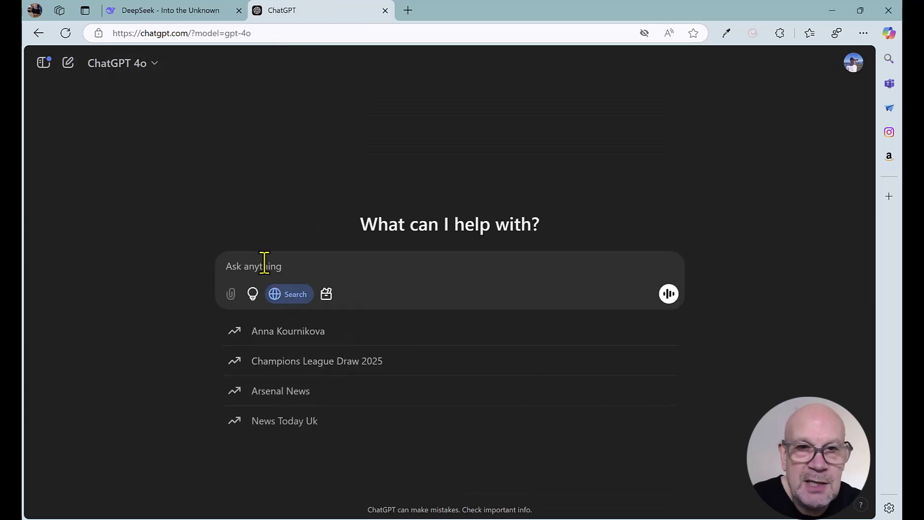
text(Summarise the latest AI news including new features from ChatGPT, Claude, Copilot, Deepseek and other tools.)
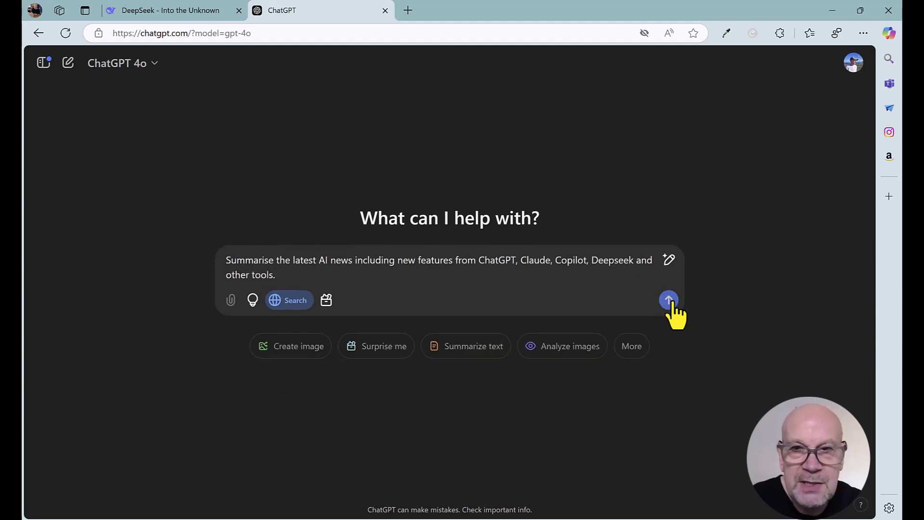
click(669, 299)
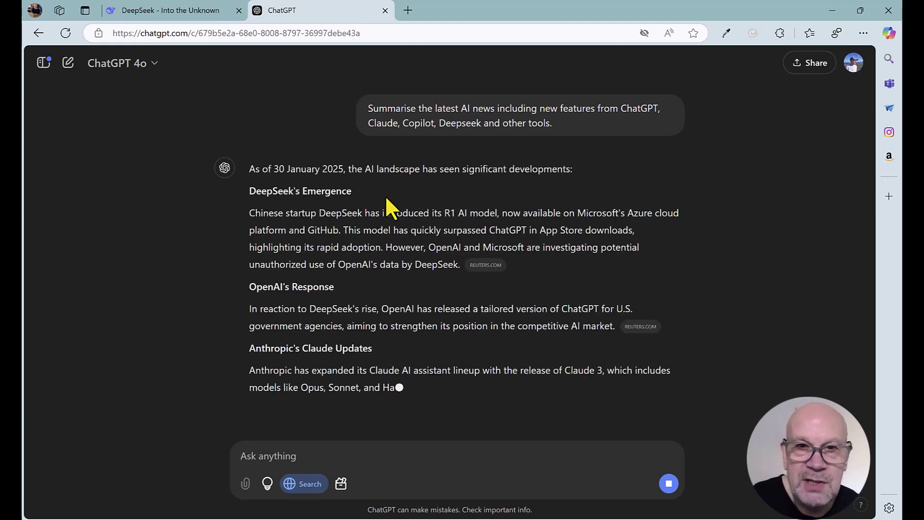
Read ChatGPT's news summary covering OpenAI, Anthropic's Claude 3 models and Copilot enhancements.
scroll(385, 195, down, 1)
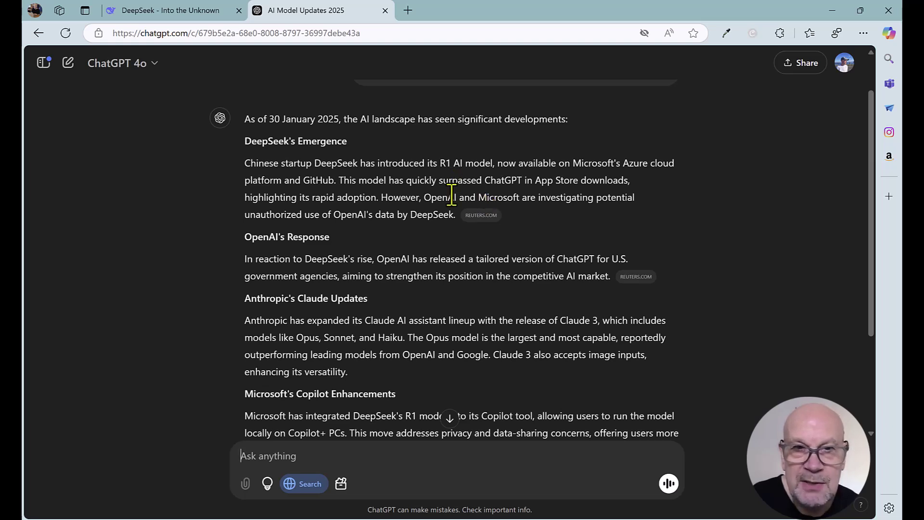
scroll(452, 195, down, 1)
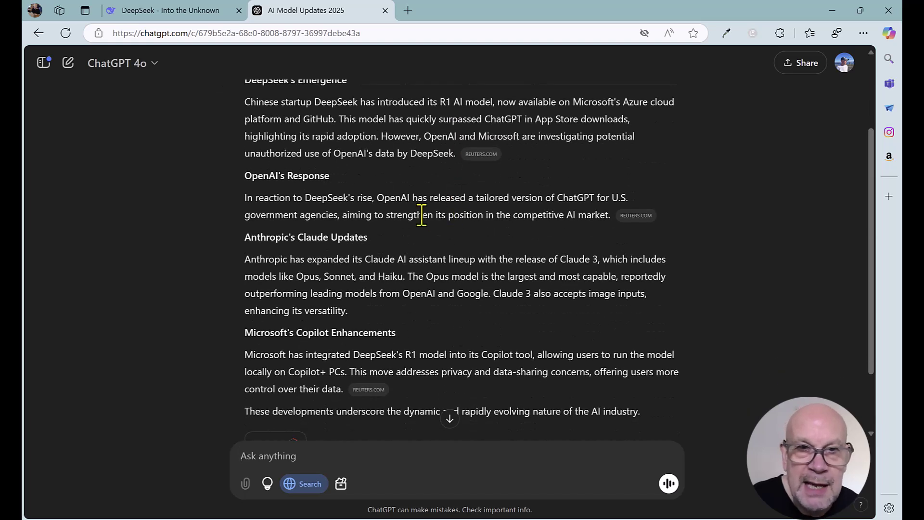
scroll(463, 259, down, 1)
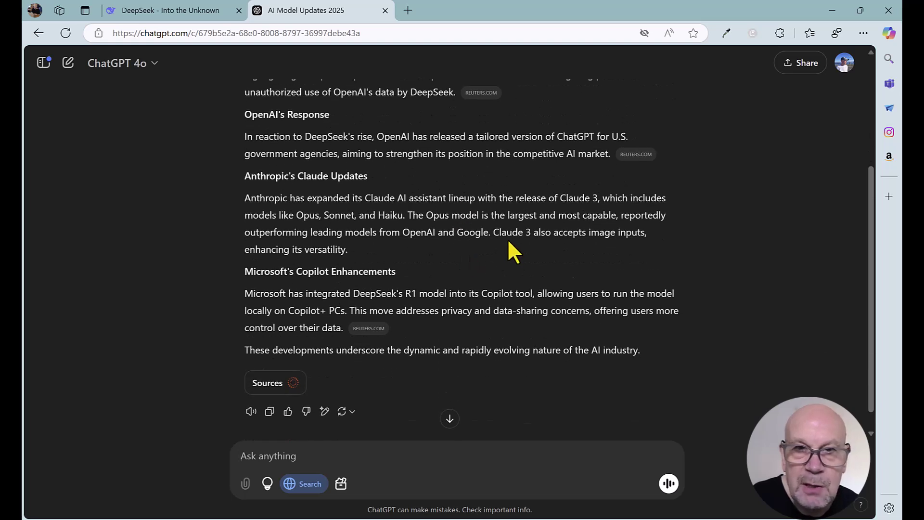
scroll(508, 242, down, 1)
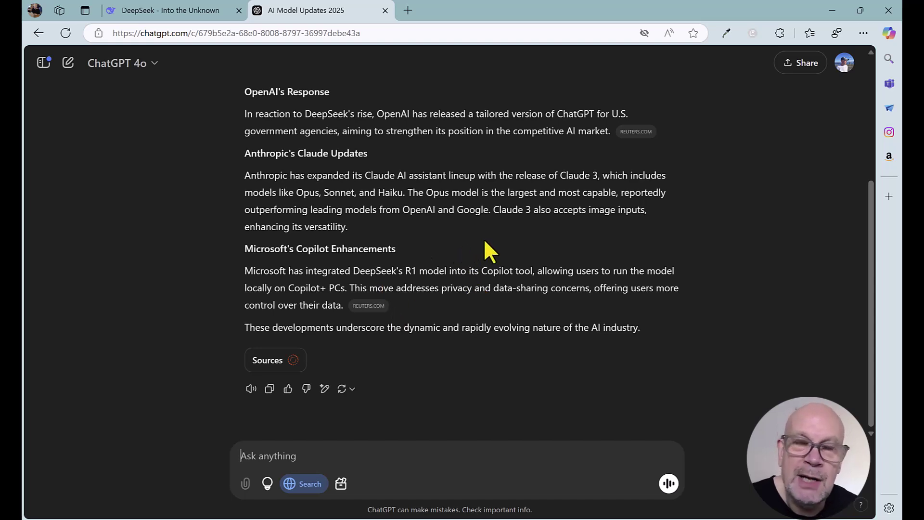
Review the answer's Citations panel from the Sources button, then close it.
click(267, 365)
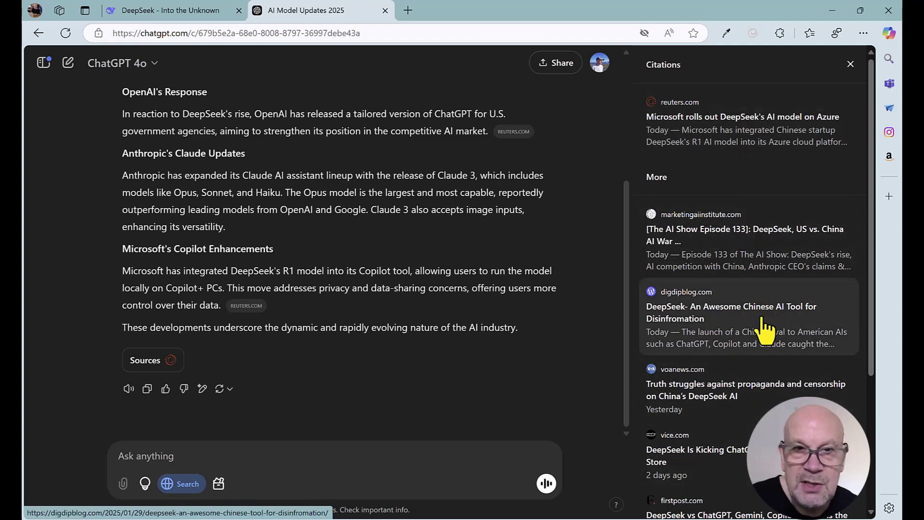
scroll(545, 270, up, 4)
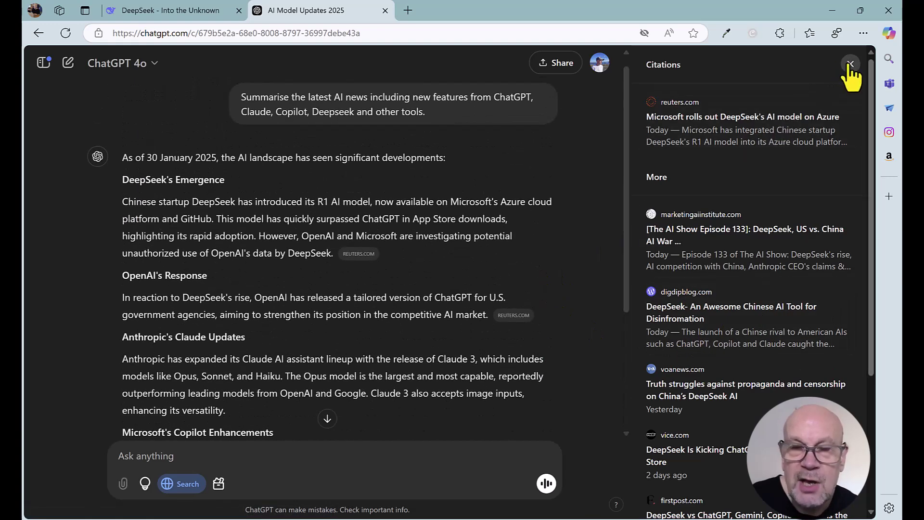
click(850, 64)
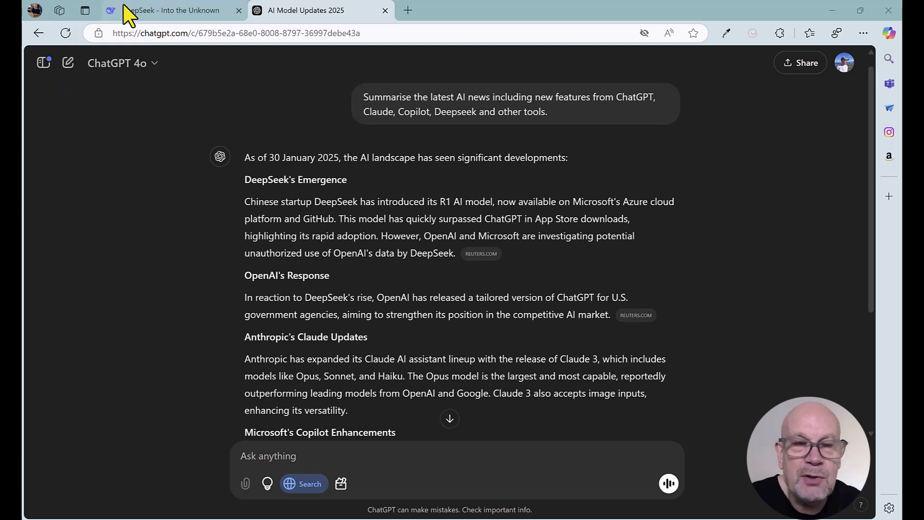
Send DeepSeek a new-chat prompt for five business and leadership podcasts in a formal tone.
click(144, 13)
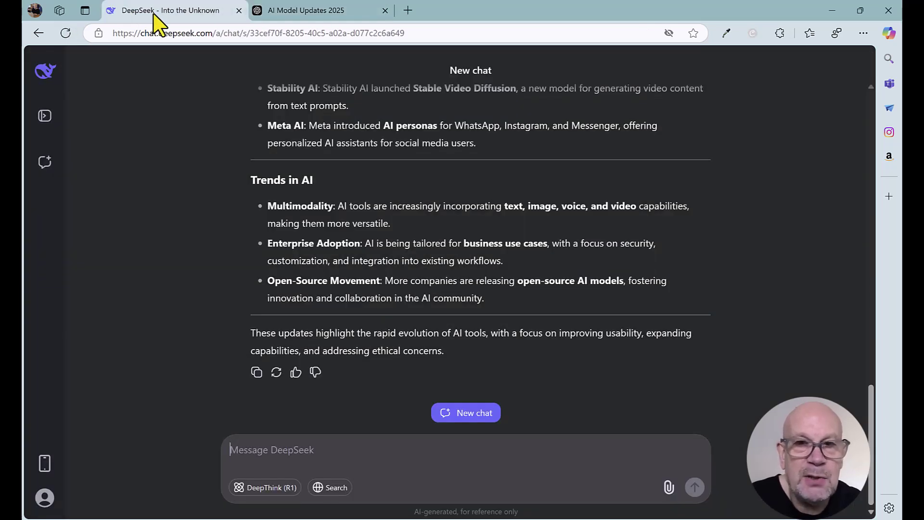
click(474, 414)
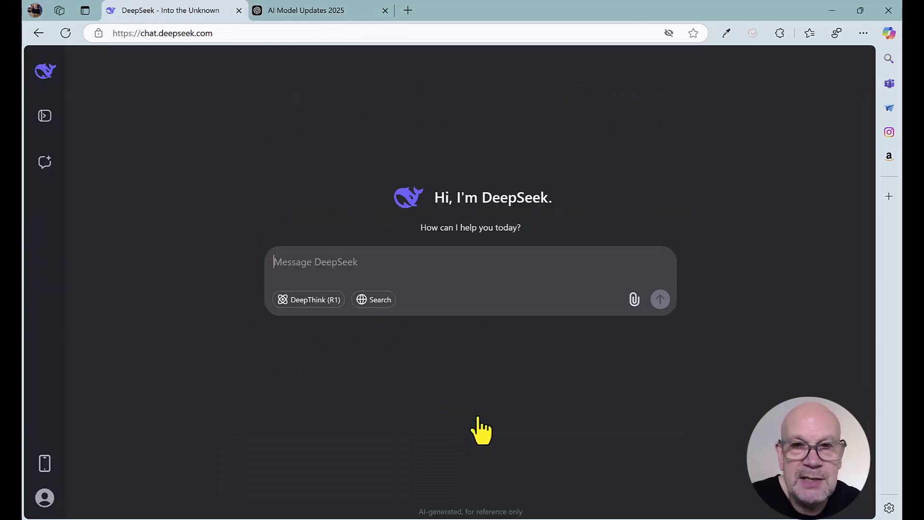
text(Recommend 5 business and leadership podcasts with your reasons using a formal and professional tone.)
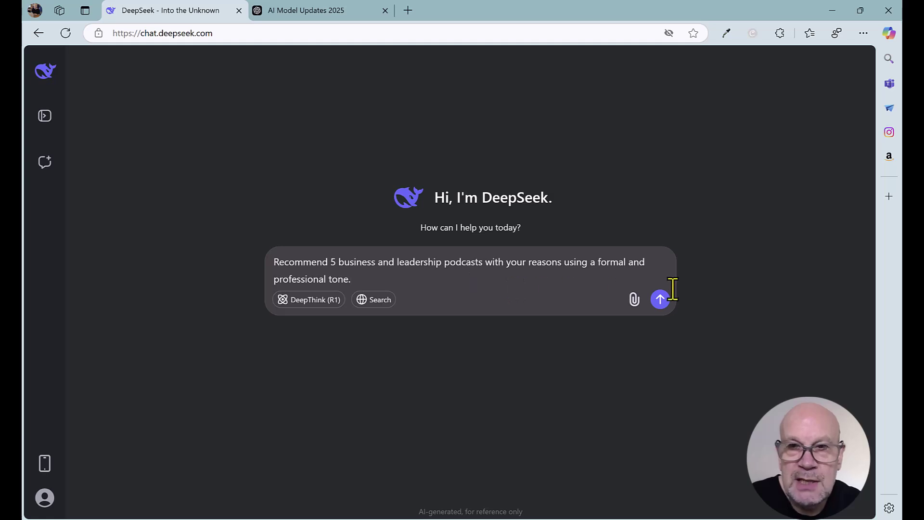
click(661, 299)
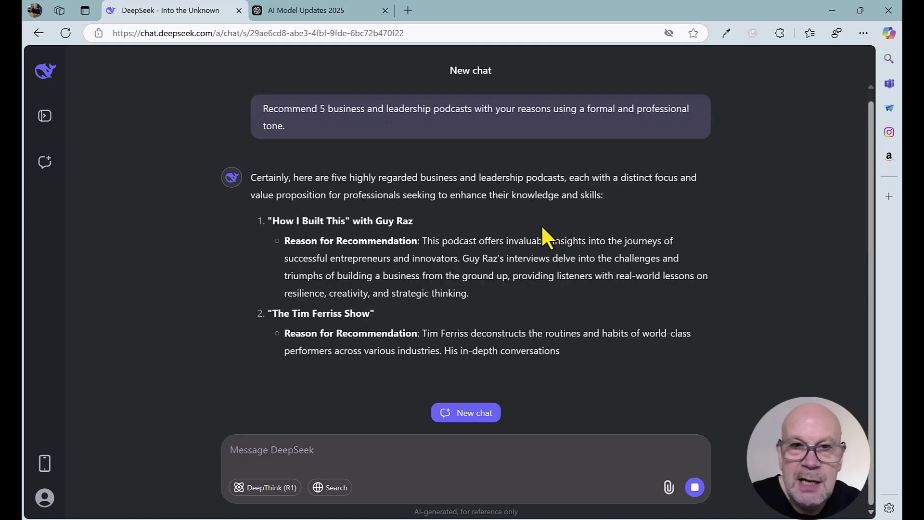
Review DeepSeek's five podcast picks, ending with 'Masters of Scale'.
scroll(538, 252, up, 1)
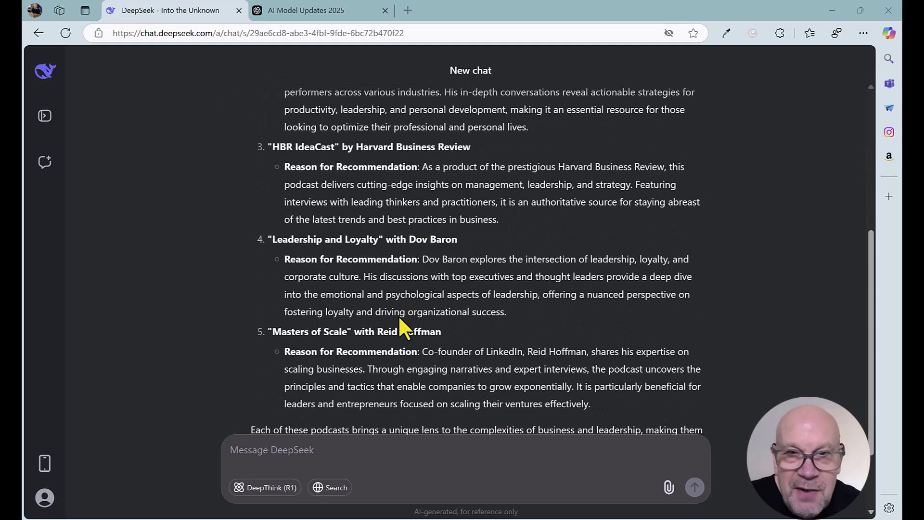
scroll(400, 318, down, 1)
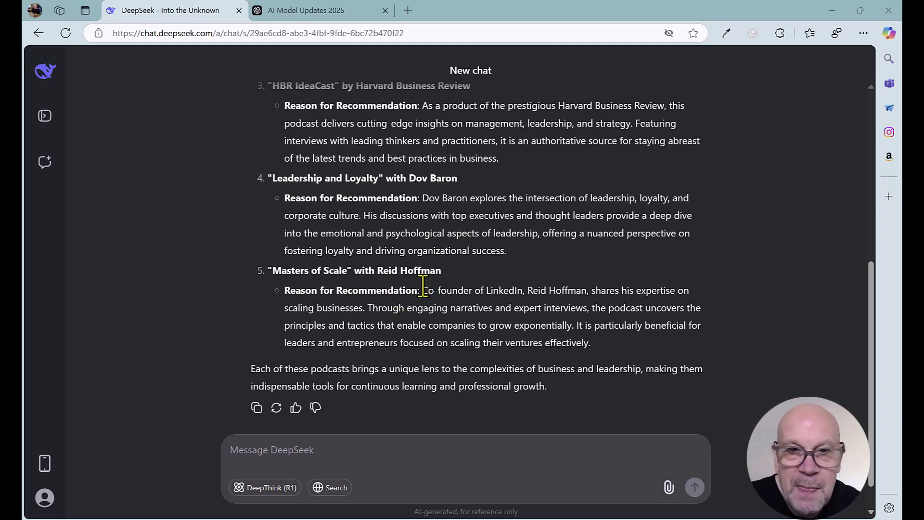
scroll(422, 287, up, 6)
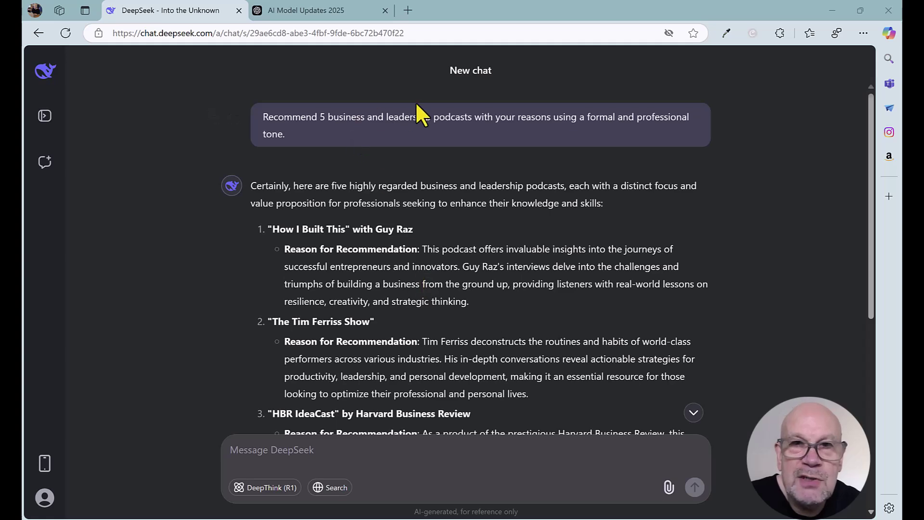
Send the same formal-tone business and leadership podcast prompt in a new ChatGPT chat.
click(313, 10)
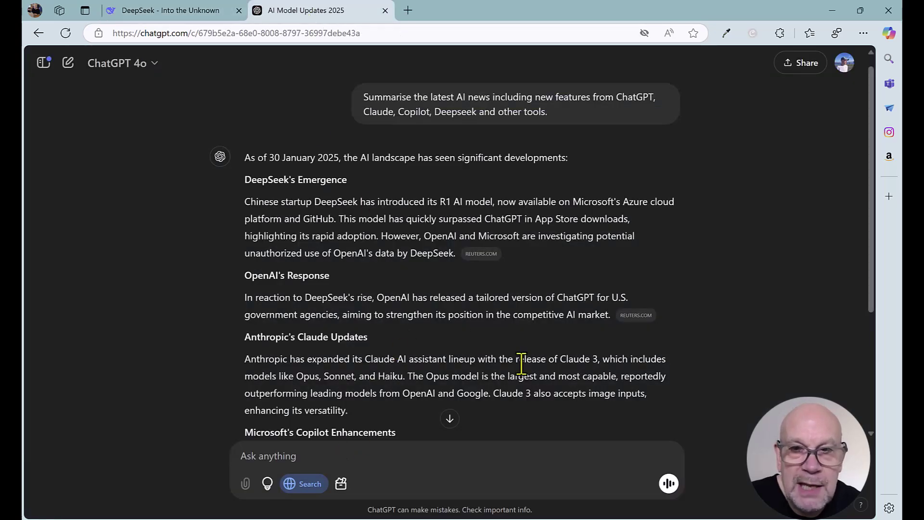
click(68, 63)
text(Recommend 5 business and leadership podcasts with your reasons using a formal and professional tone.)
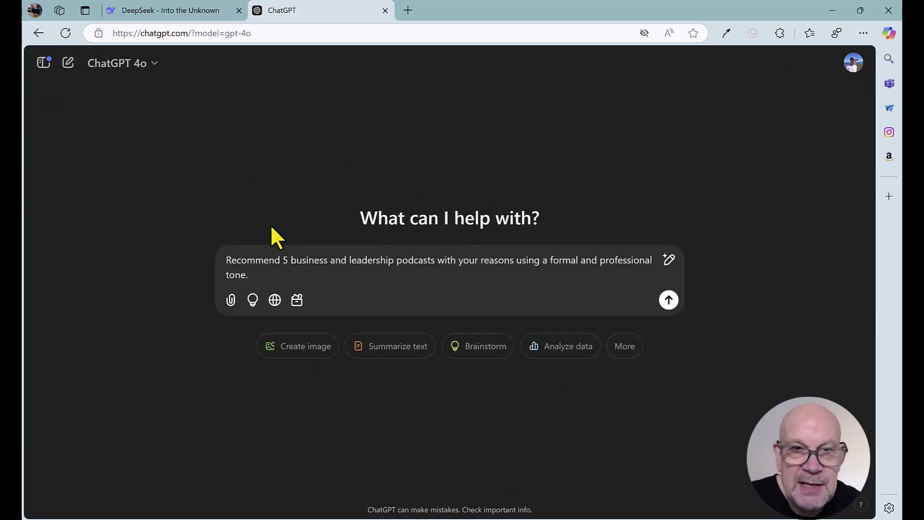
click(668, 300)
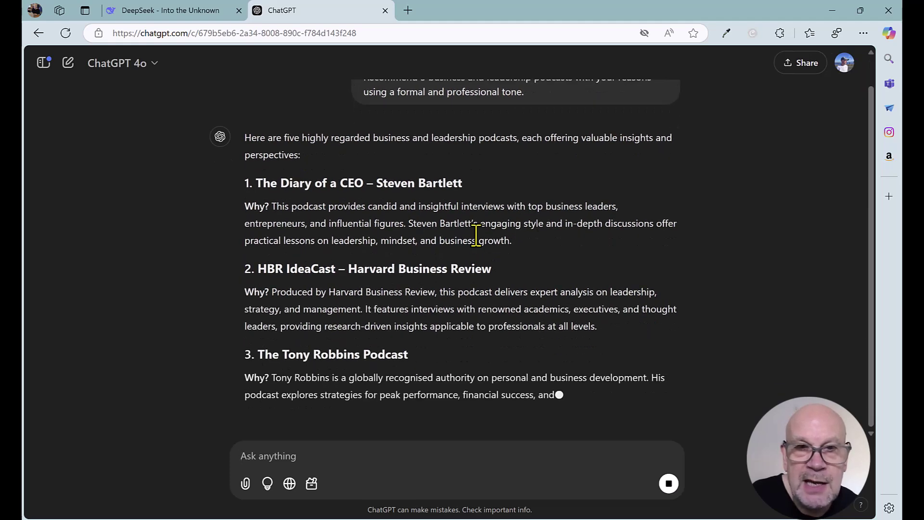
Glance at DeepSeek's list, then scroll ChatGPT's podcast picks down to item 5, 'How I Built This – Guy Raz'.
click(149, 11)
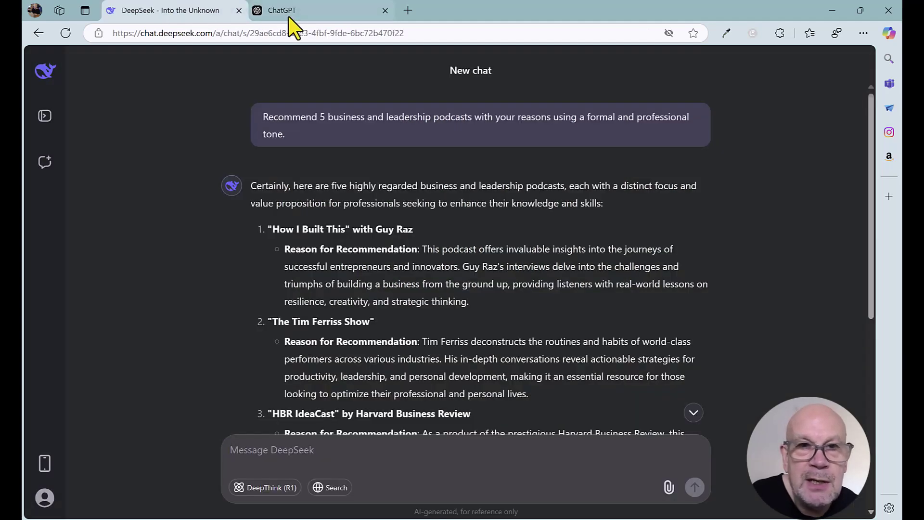
scroll(386, 245, down, 2)
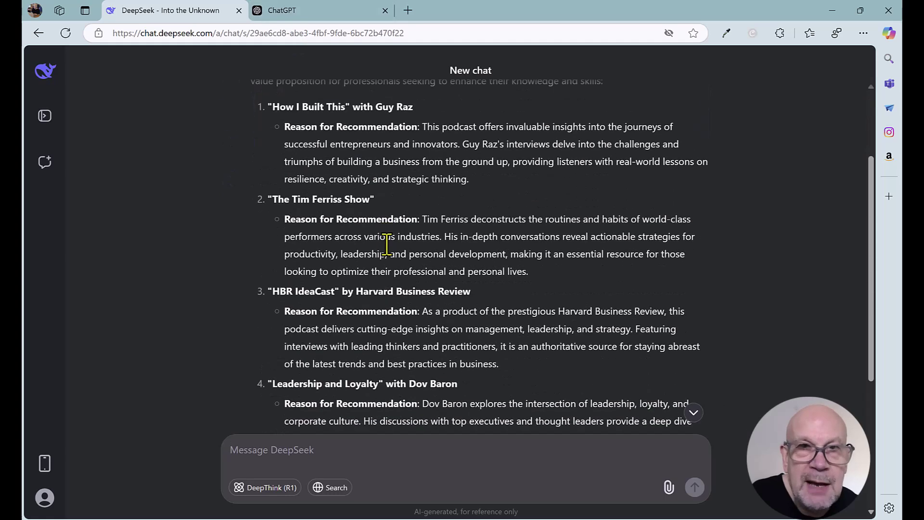
click(280, 14)
scroll(366, 244, down, 2)
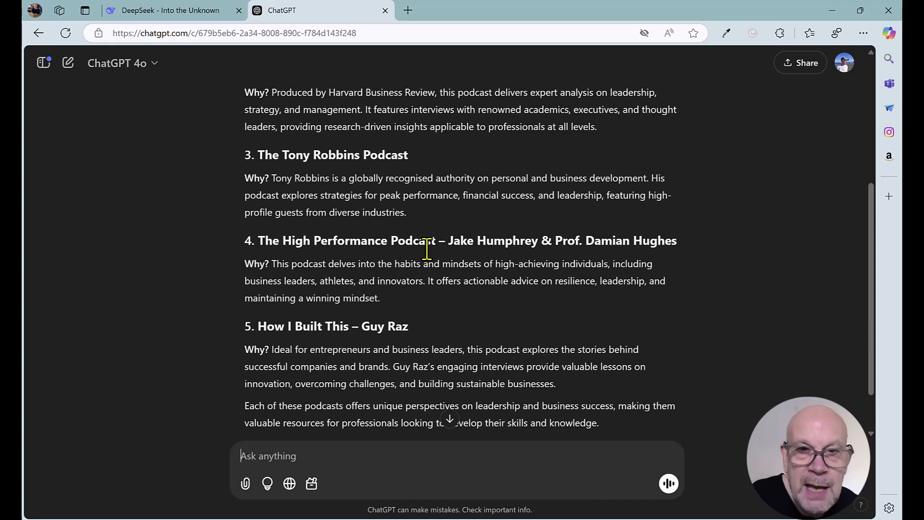
scroll(427, 249, down, 1)
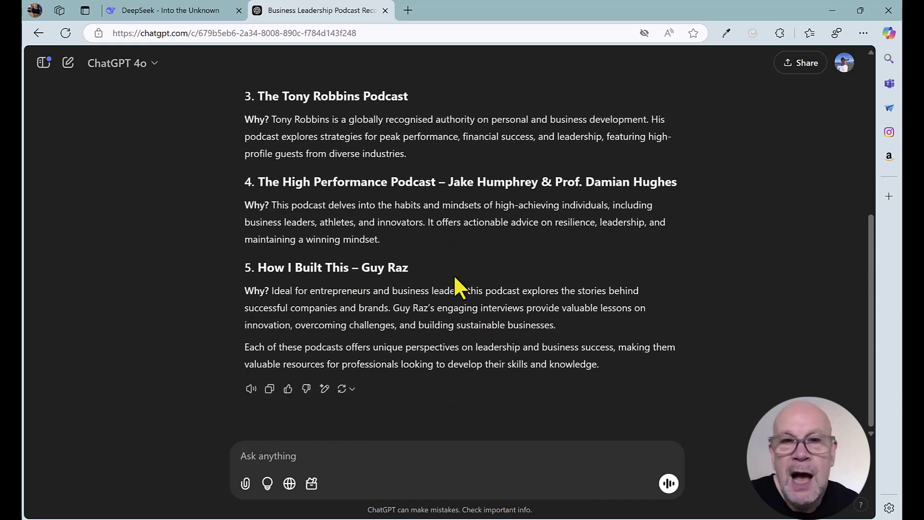
scroll(454, 278, up, 5)
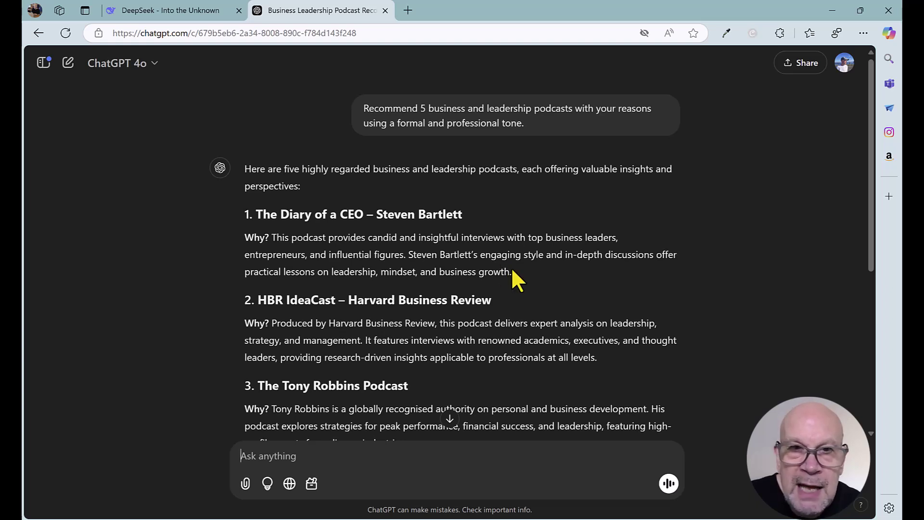
scroll(517, 279, down, 1)
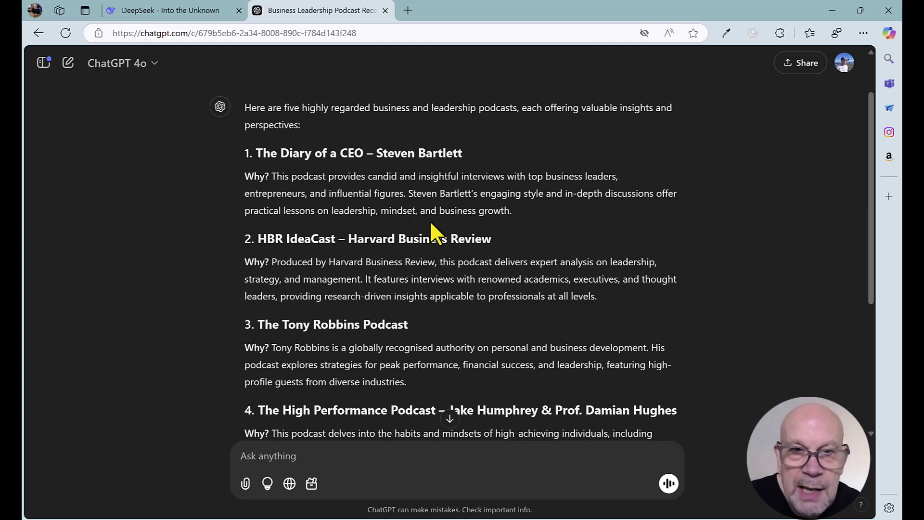
scroll(484, 284, down, 1)
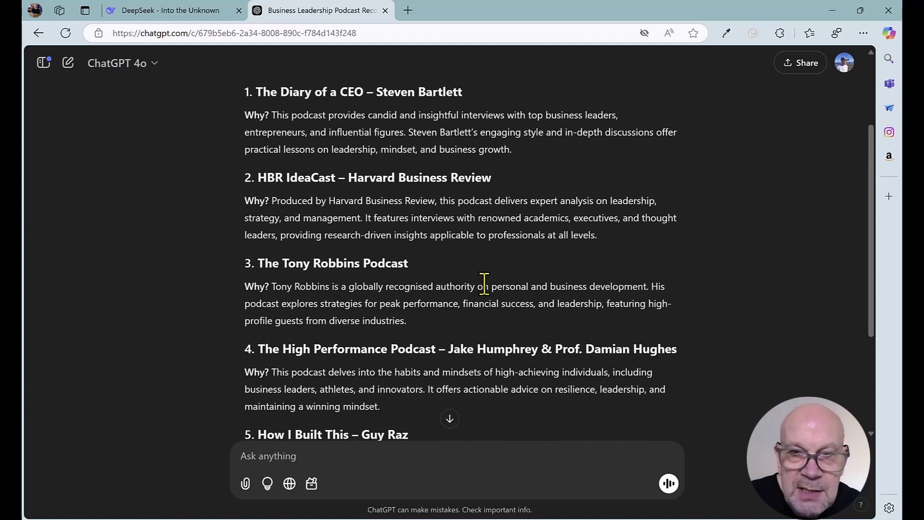
scroll(483, 283, down, 1)
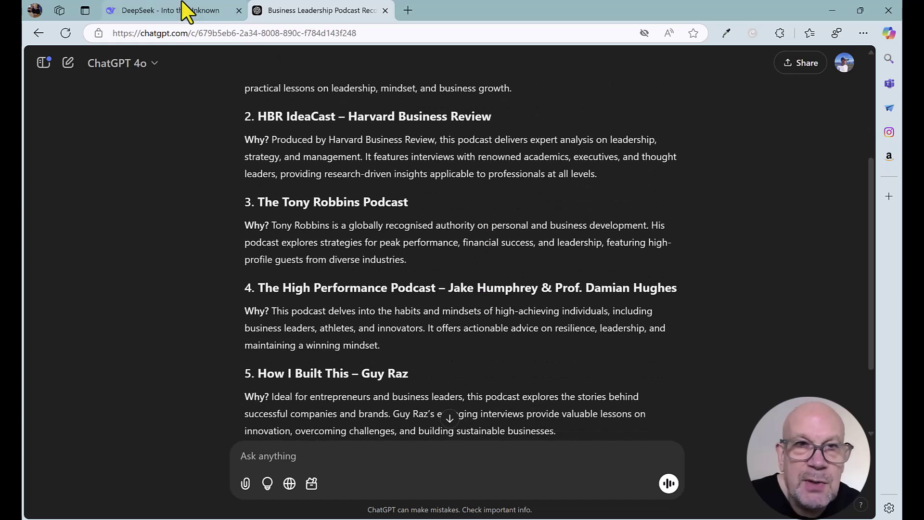
Scroll DeepSeek's podcast picks: Tim Ferriss, HBR IdeaCast, Leadership and Loyalty, Masters of Scale.
click(186, 12)
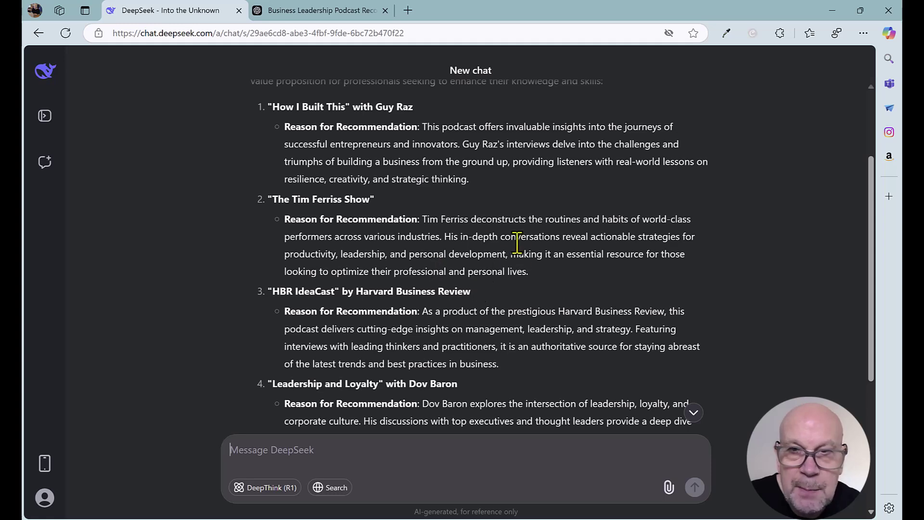
scroll(496, 262, down, 1)
scroll(496, 262, down, 1)
scroll(496, 262, down, 1)
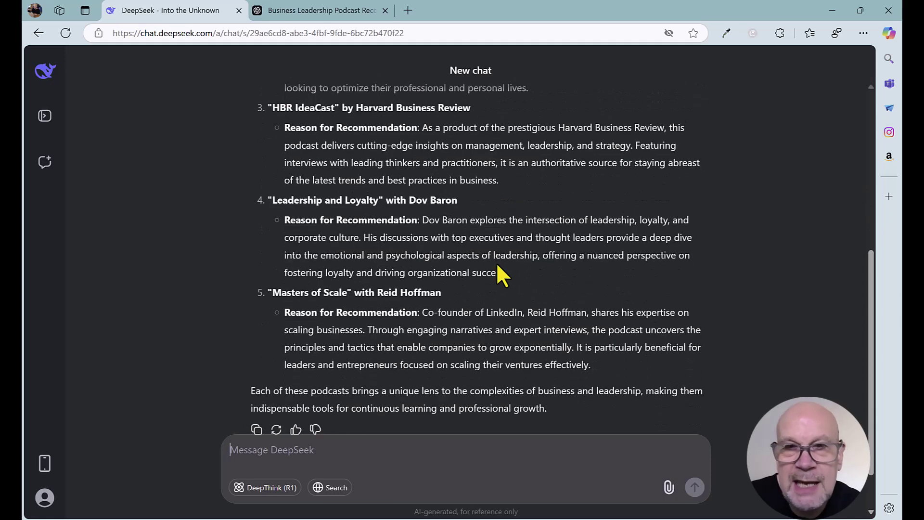
scroll(496, 264, up, 2)
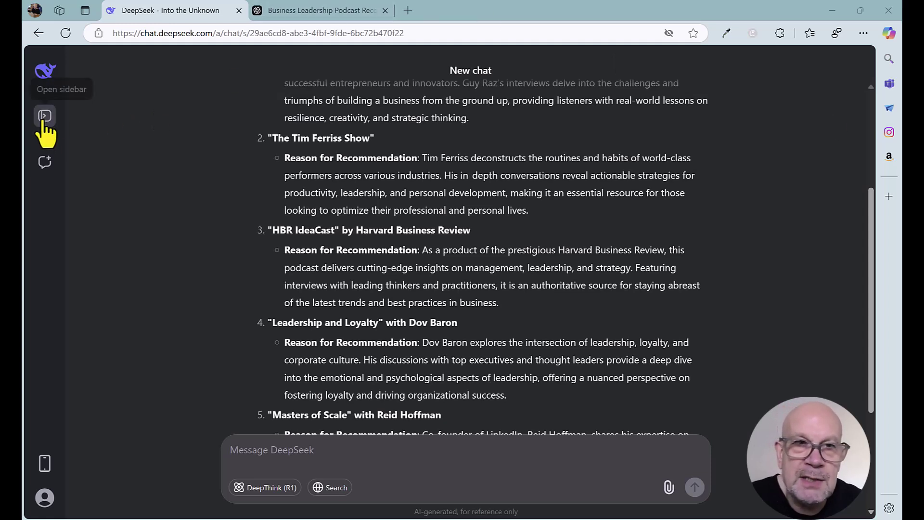
Start a new DeepSeek chat and send the LinkedIn business-bank-account campaign prompt.
click(44, 161)
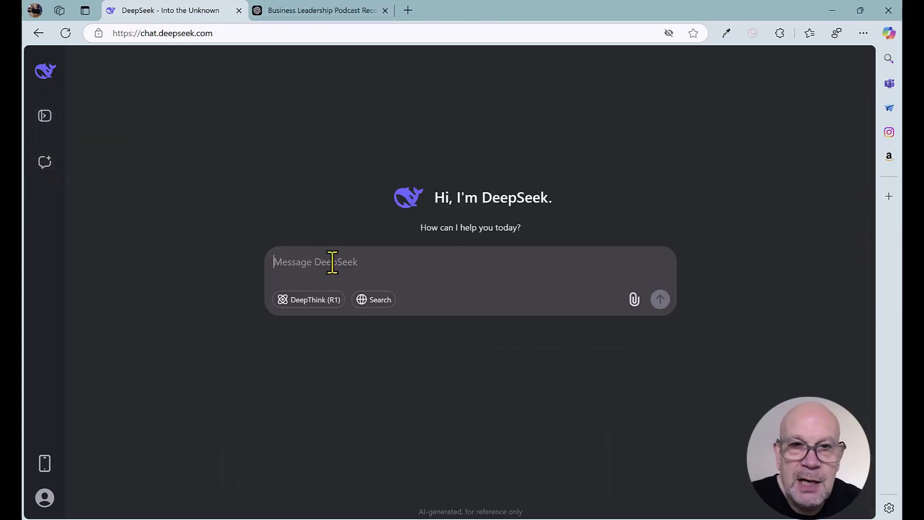
text(Create a 1 month outline LinkedIn campaign using Posts and Ads to promote a business bank account to small businesses.)
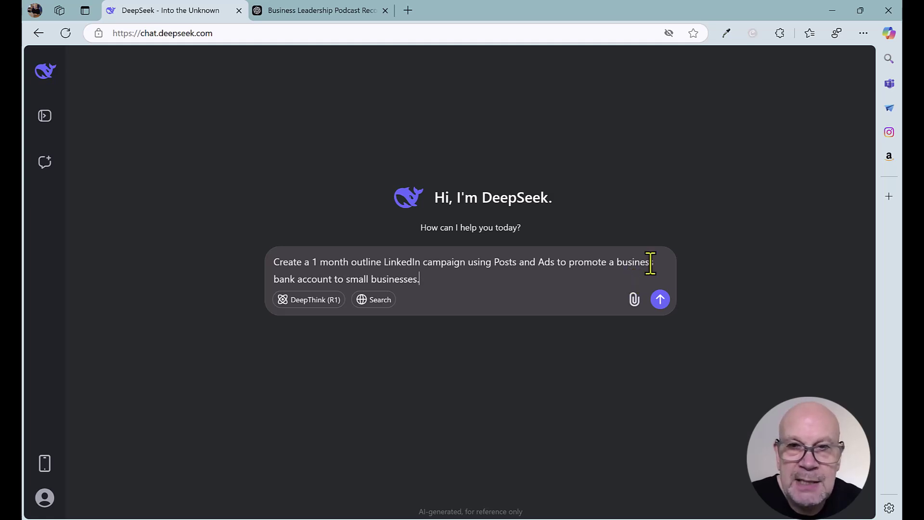
click(661, 299)
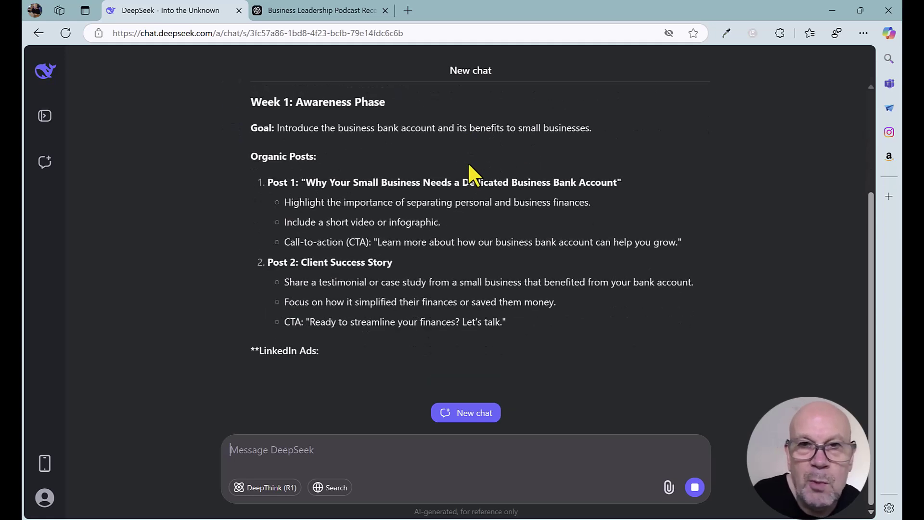
Scroll through DeepSeek's four-week campaign plan down to its Additional Tips.
scroll(468, 163, up, 3)
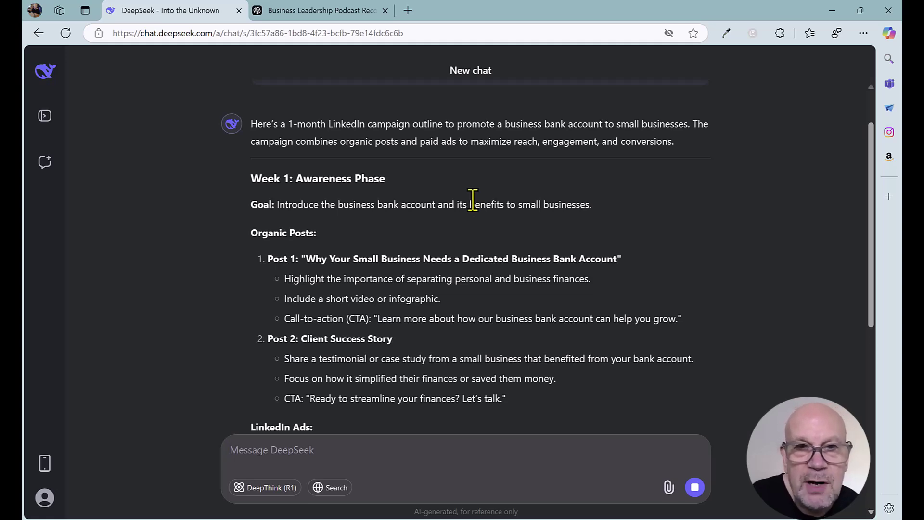
scroll(473, 200, down, 4)
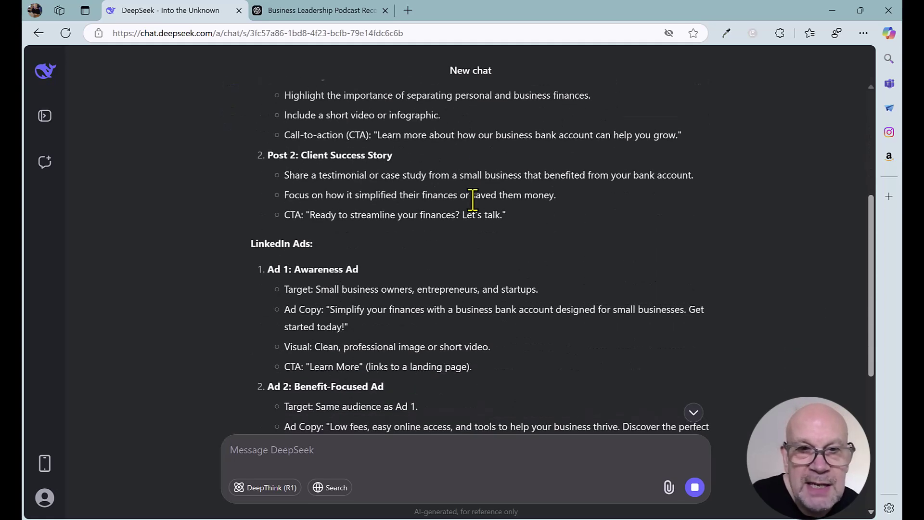
scroll(473, 200, down, 4)
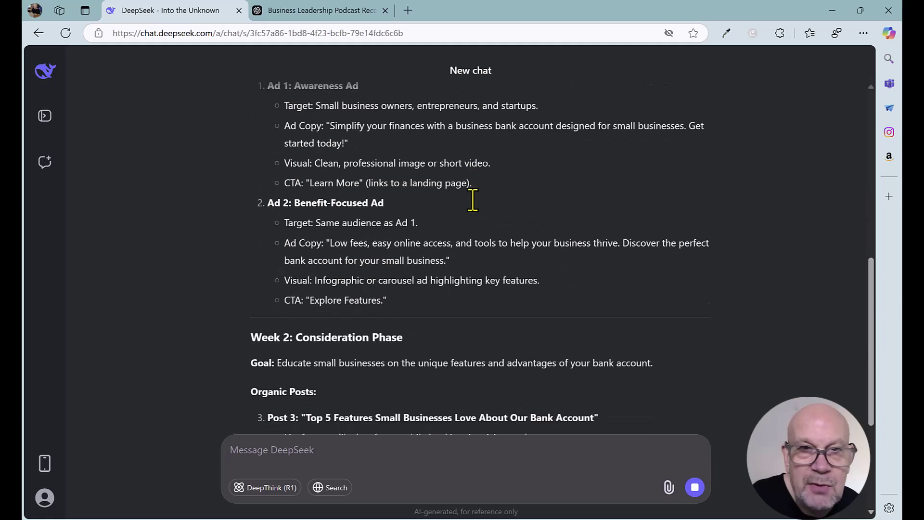
scroll(473, 199, down, 4)
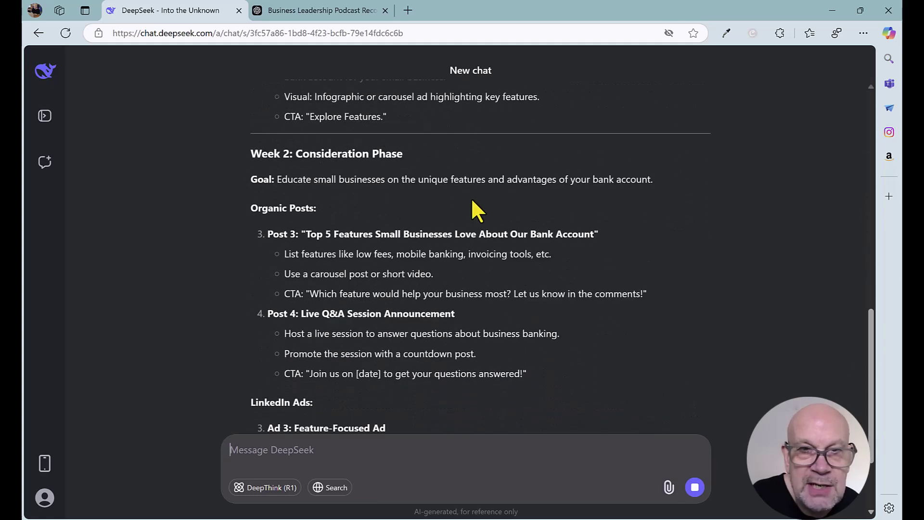
scroll(470, 201, down, 3)
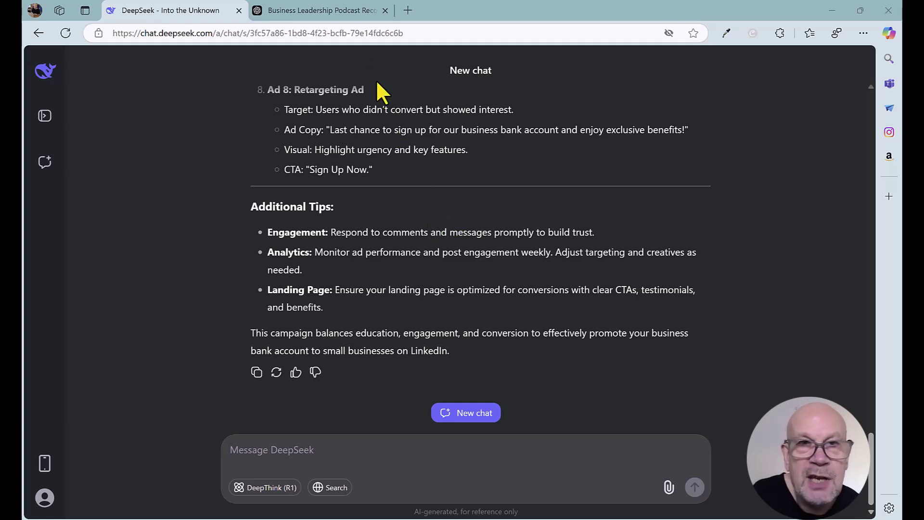
In a new ChatGPT chat, send the same LinkedIn campaign prompt.
click(319, 13)
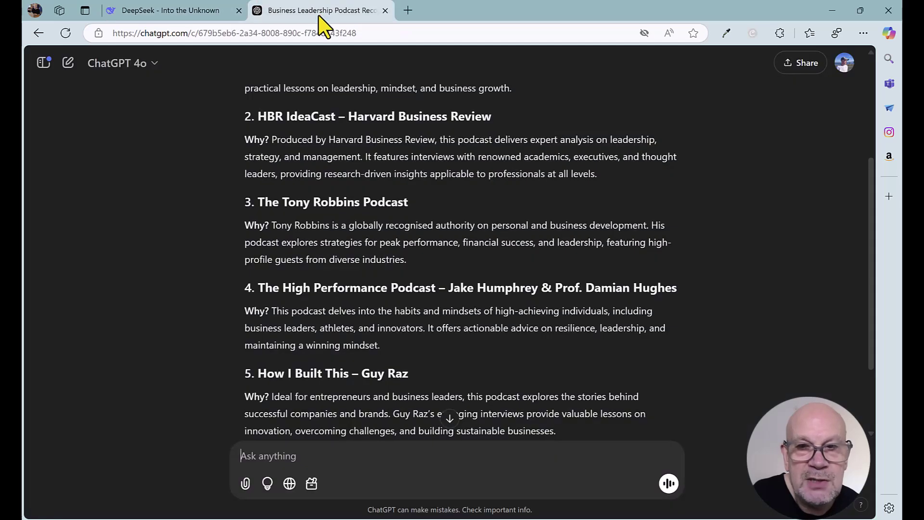
click(68, 64)
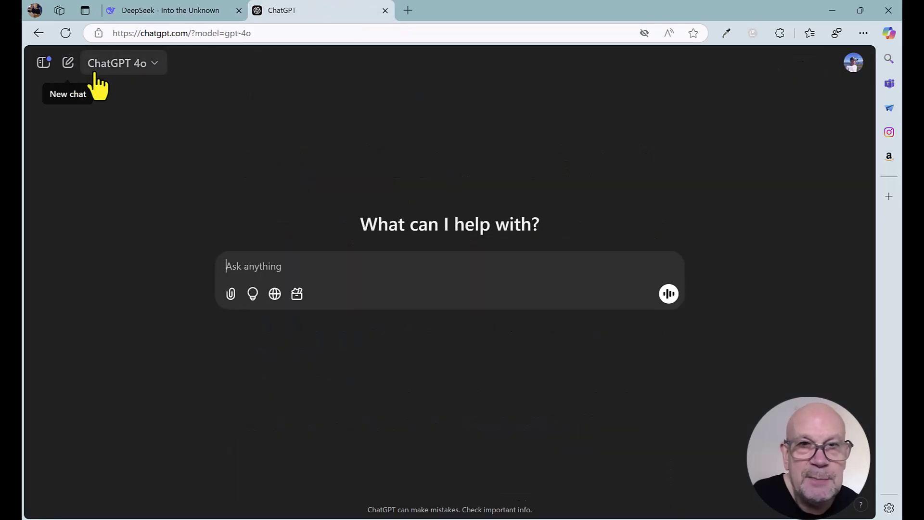
text(Create a 1 month outline LinkedIn campaign using Posts and Ads to promote a business bank account to small businesses.)
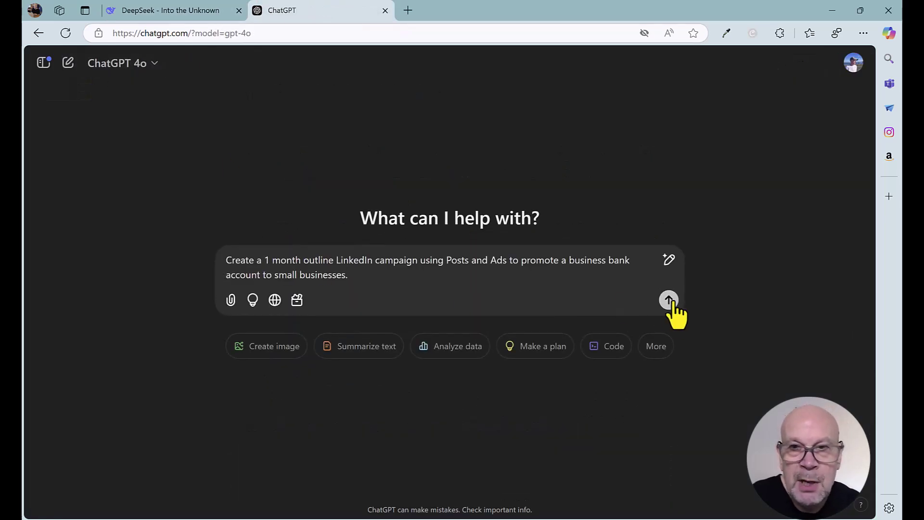
click(669, 300)
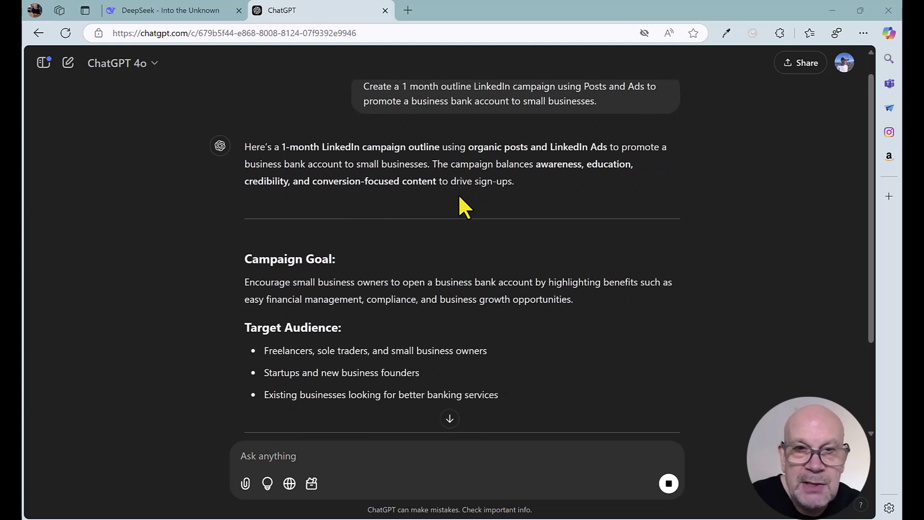
Scroll ChatGPT's four-week plan down to the Campaign Summary of 8 posts and 6 ads.
scroll(367, 288, down, 3)
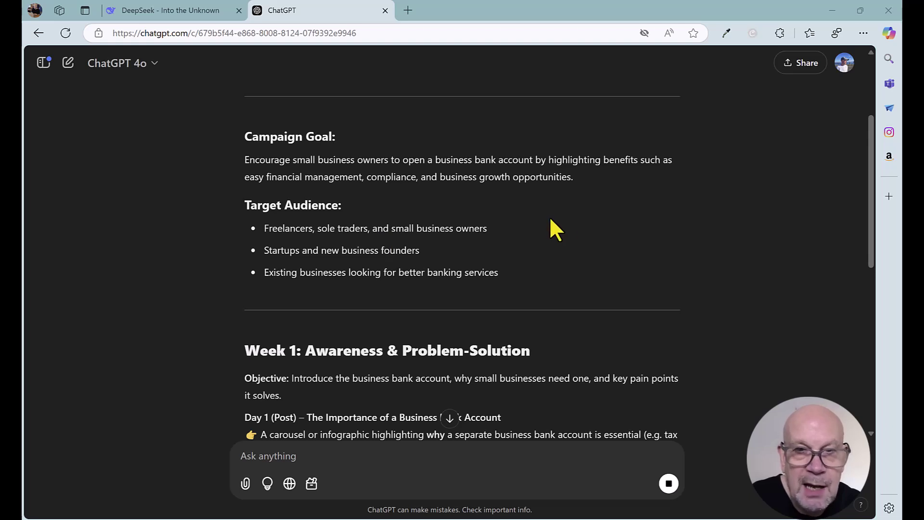
scroll(592, 235, down, 4)
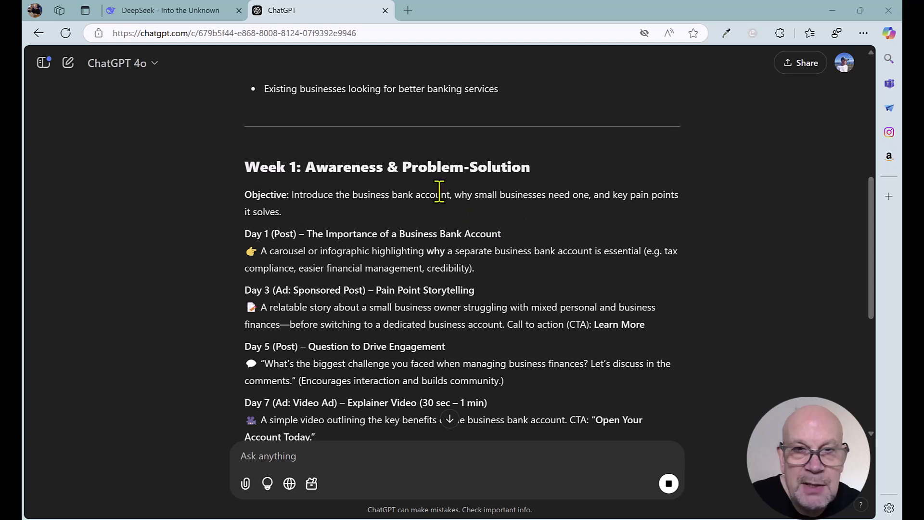
scroll(440, 191, down, 1)
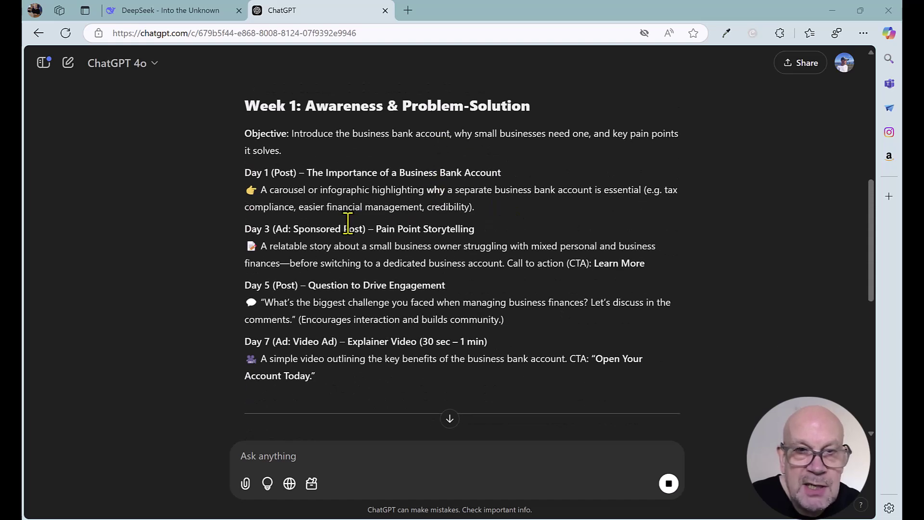
scroll(347, 223, down, 1)
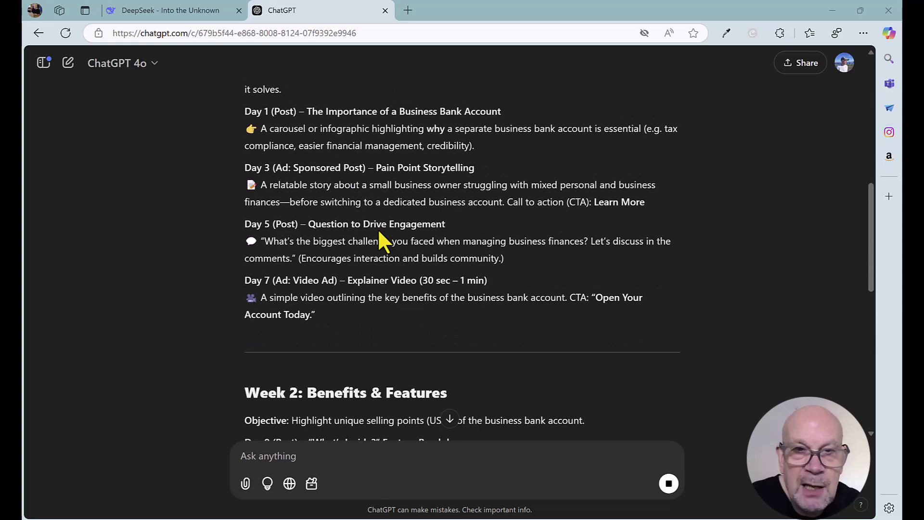
scroll(379, 232, down, 4)
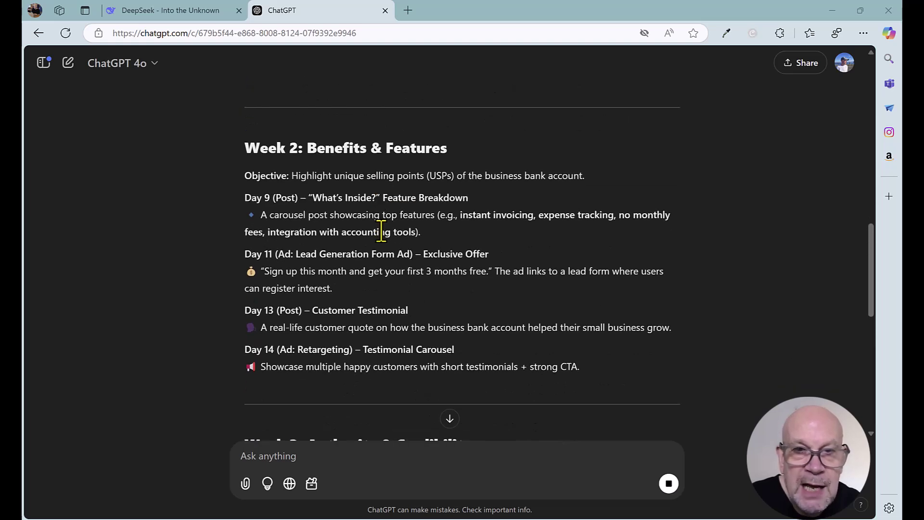
scroll(381, 232, down, 1)
scroll(381, 232, down, 4)
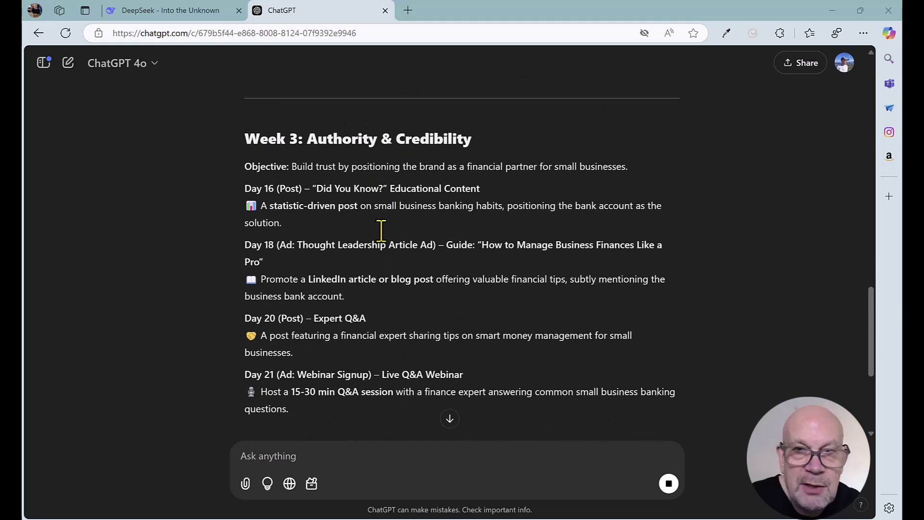
scroll(381, 232, down, 1)
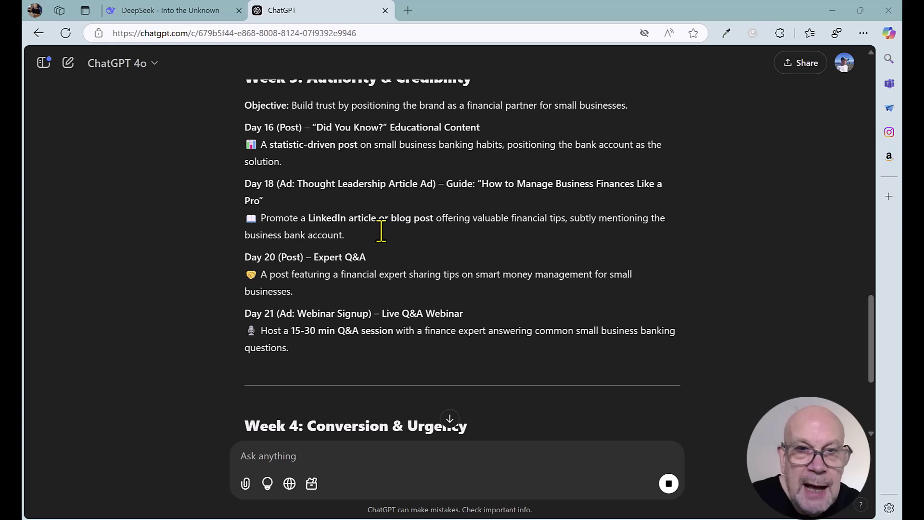
scroll(381, 232, up, 1)
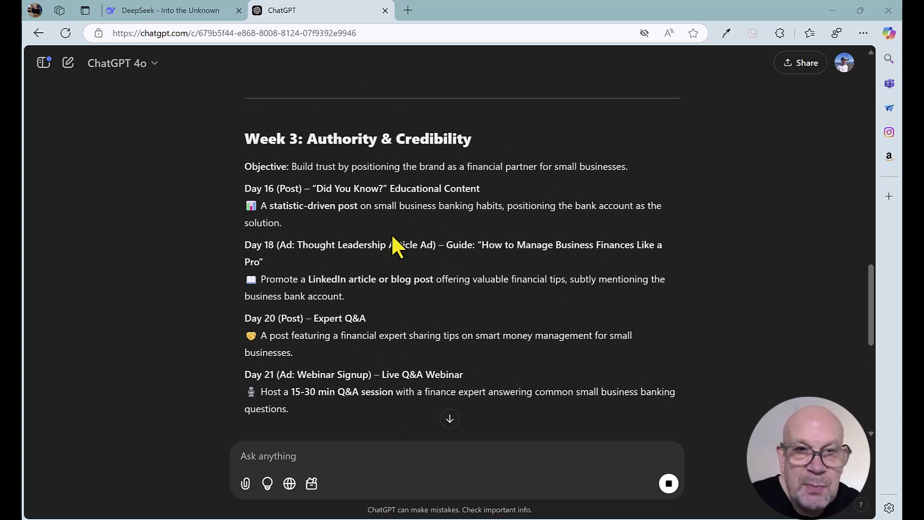
scroll(393, 253, up, 8)
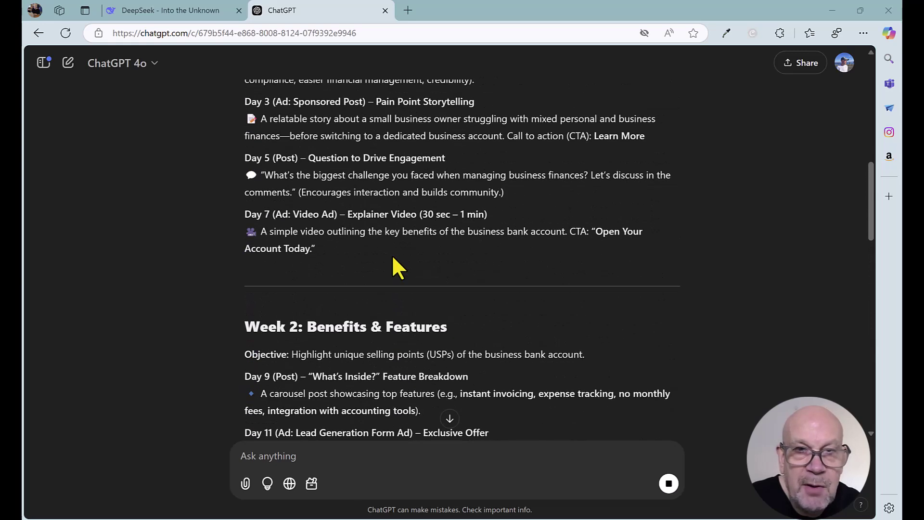
scroll(393, 258, up, 2)
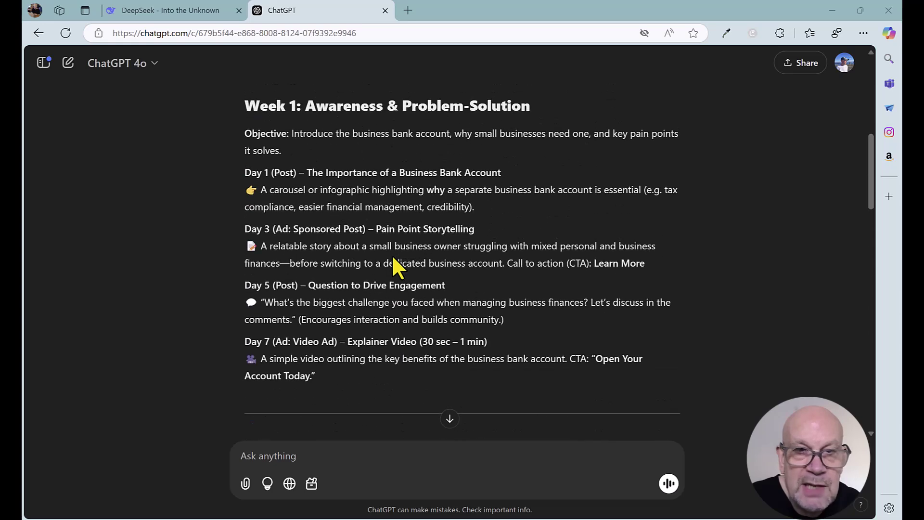
scroll(393, 261, up, 5)
scroll(394, 263, down, 10)
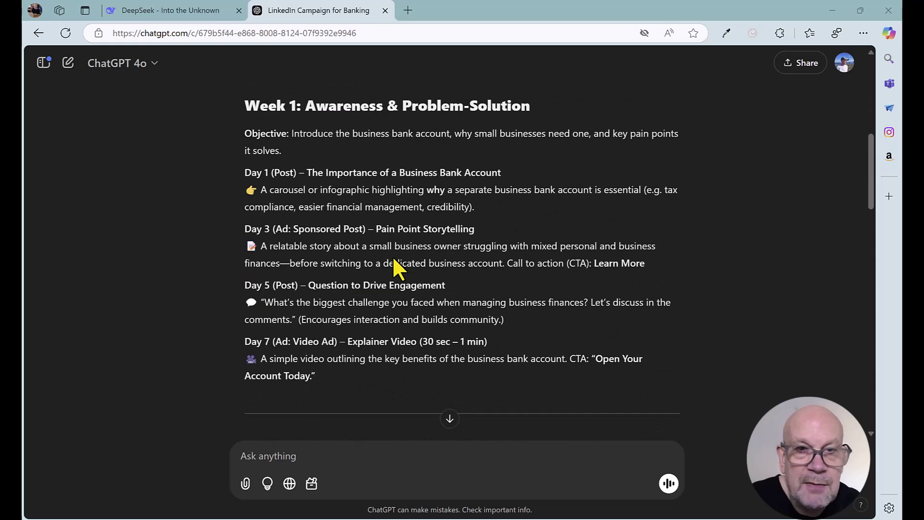
scroll(394, 268, down, 1)
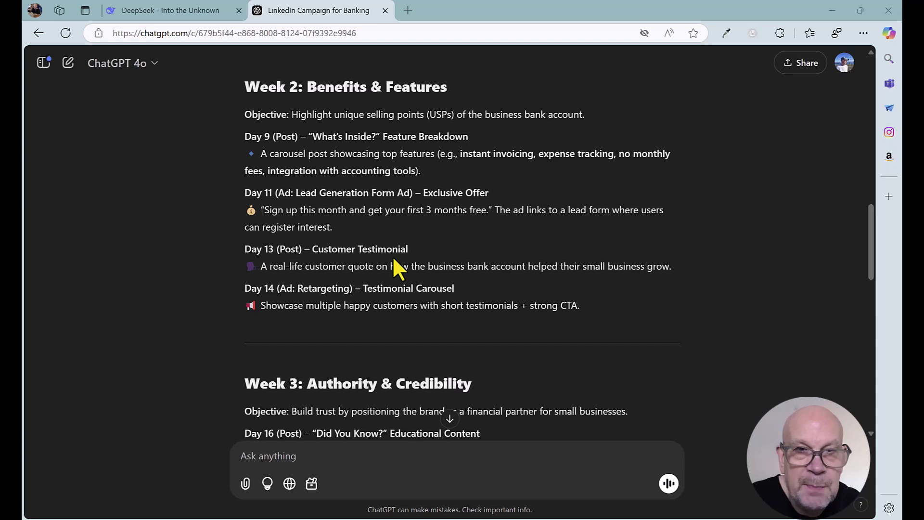
scroll(393, 268, down, 1)
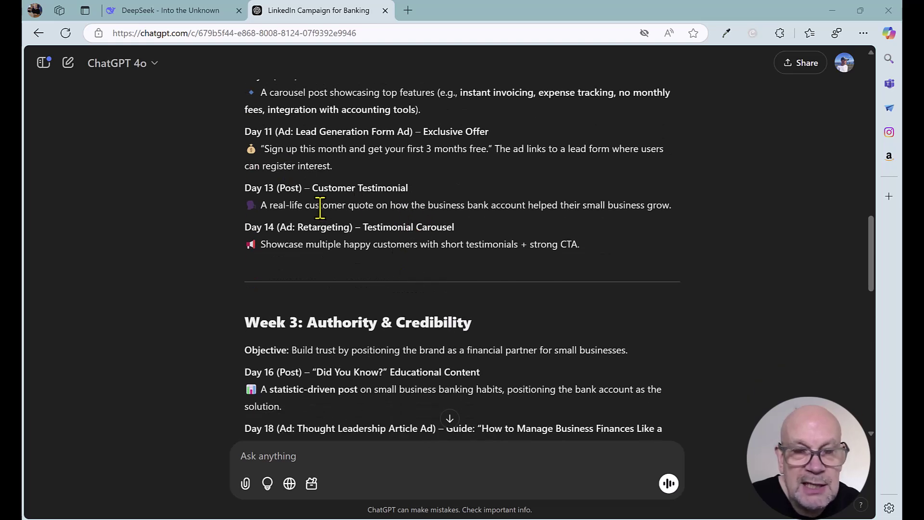
scroll(367, 227, down, 2)
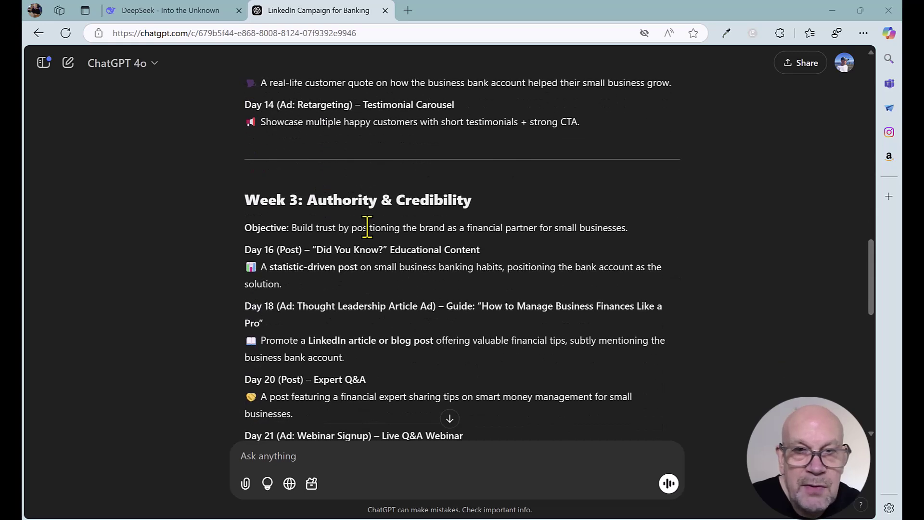
scroll(367, 227, down, 5)
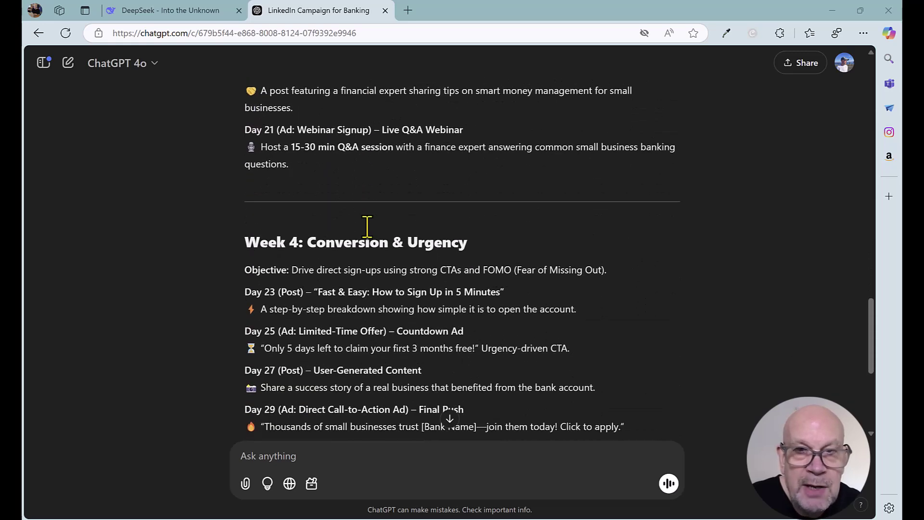
scroll(367, 226, down, 2)
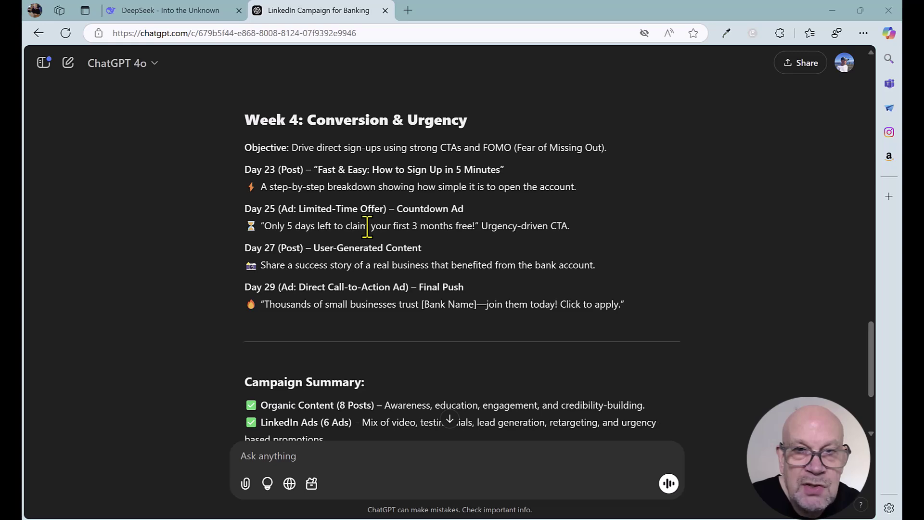
scroll(406, 200, down, 2)
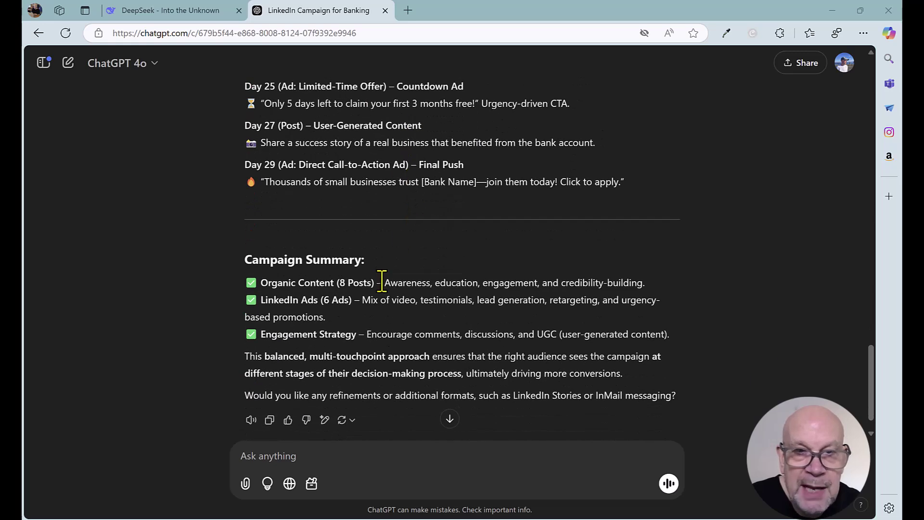
scroll(400, 289, down, 1)
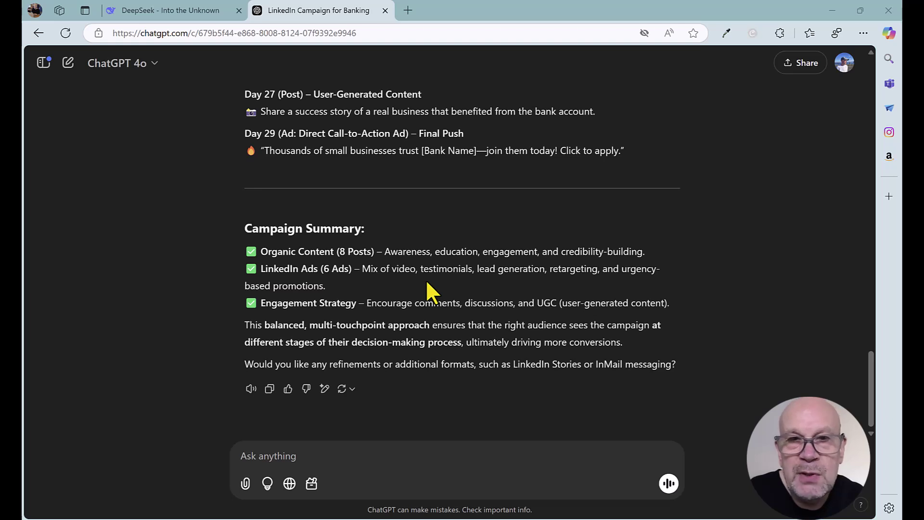
scroll(428, 284, up, 2)
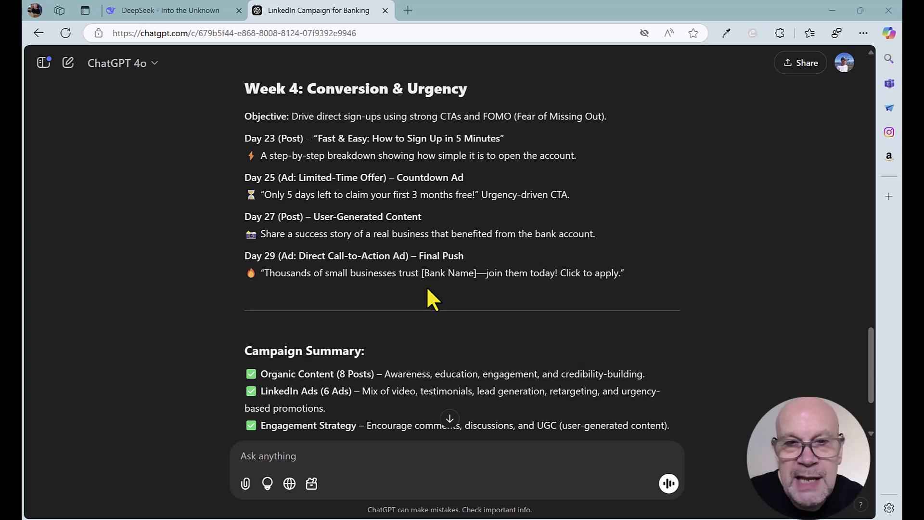
scroll(428, 289, up, 2)
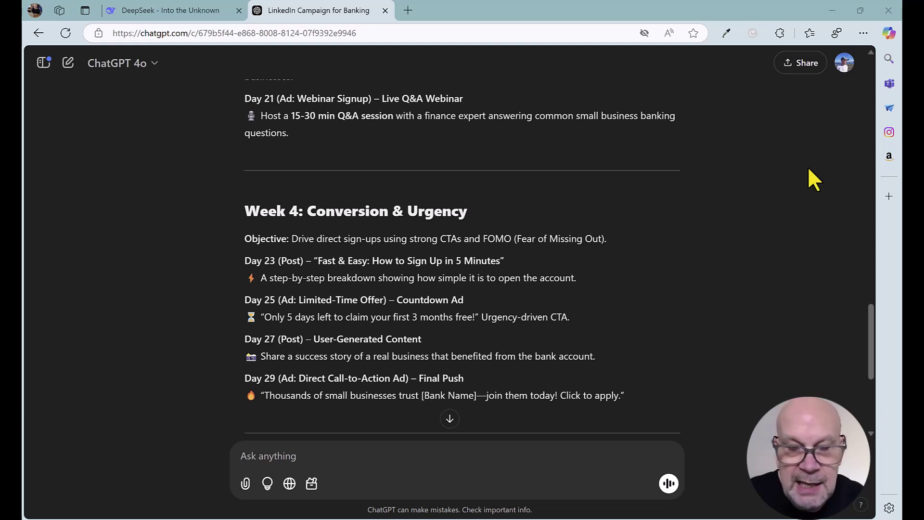
Open a new DeepSeek chat and paste the 300-word elite-runners blog prompt.
click(155, 10)
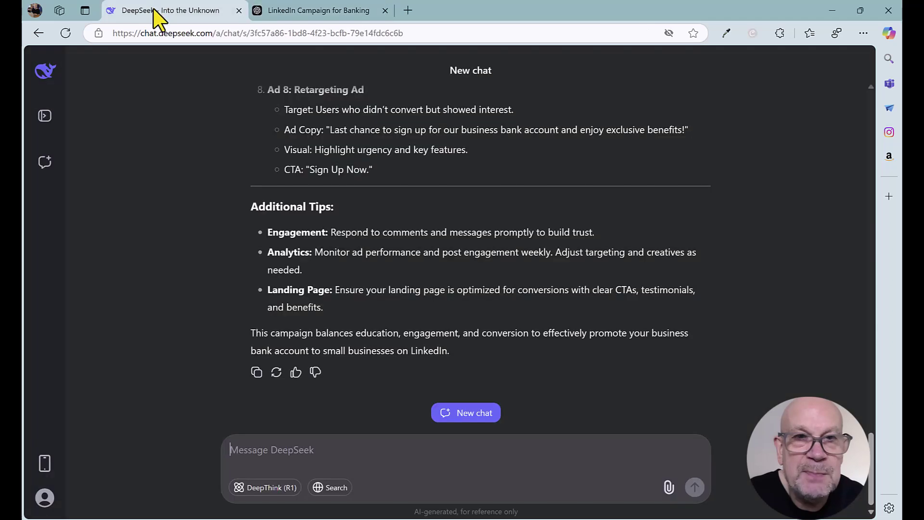
click(45, 162)
text(Convert the attached pdf report into a 300 word blog post for a running website aimed at elite runners. Ensure the science and medical aspects of the report are explained in an easy to understand manner.)
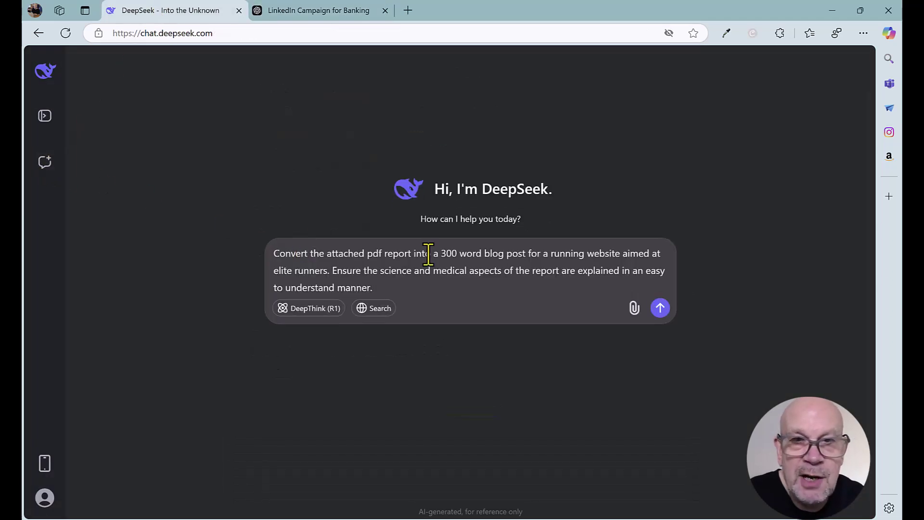
Attach the 'IHT To improve Athletic Performance' PDF and send the request.
click(634, 308)
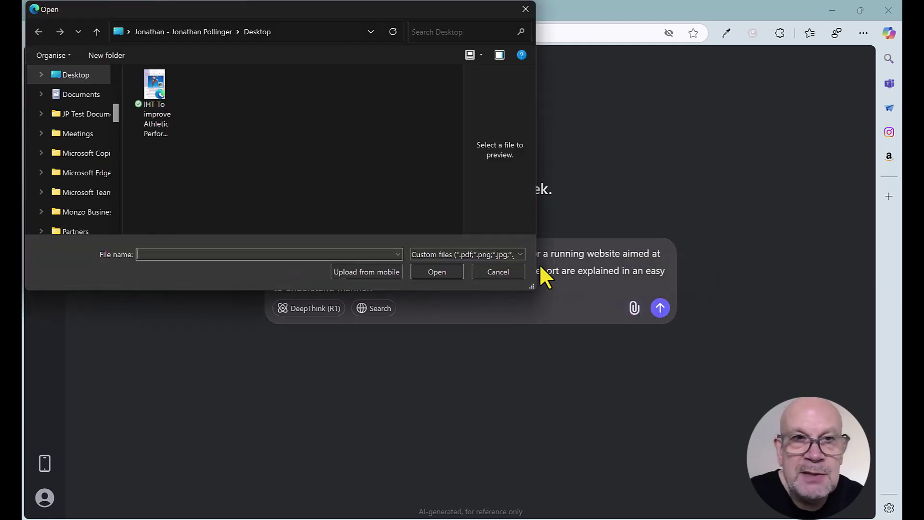
click(151, 102)
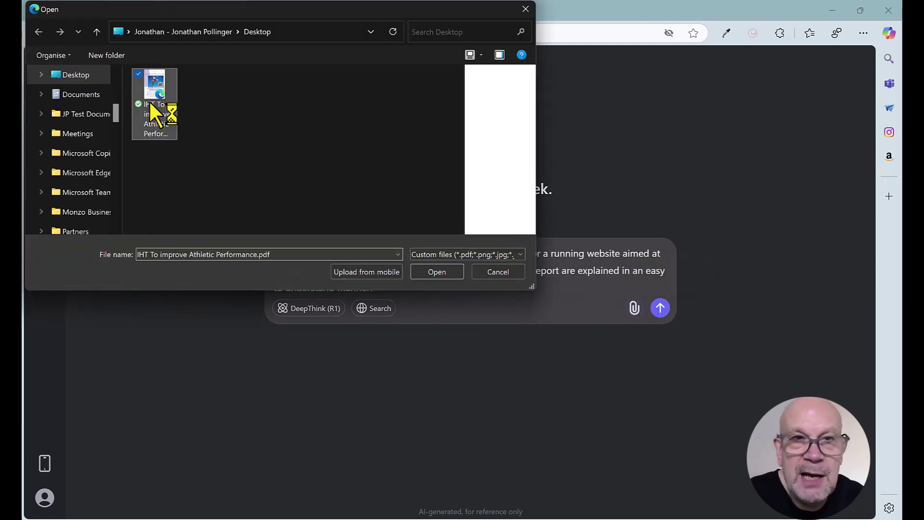
click(437, 271)
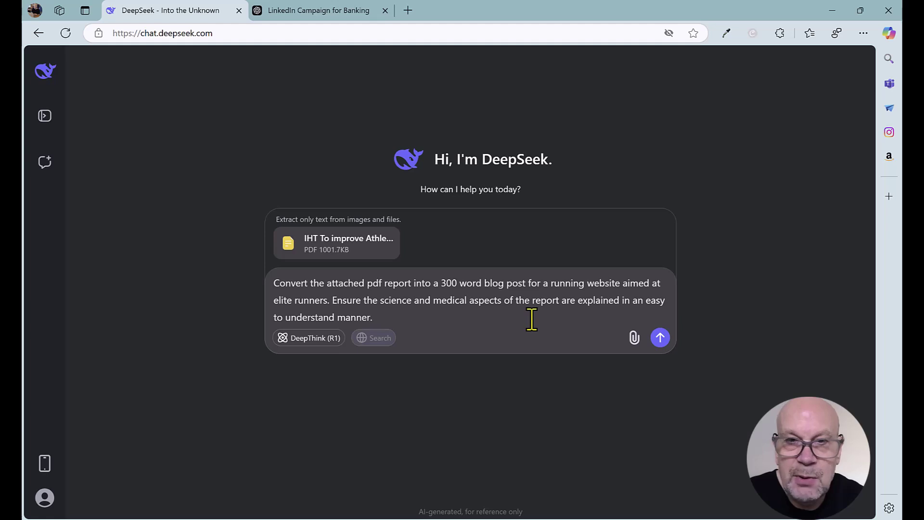
click(660, 337)
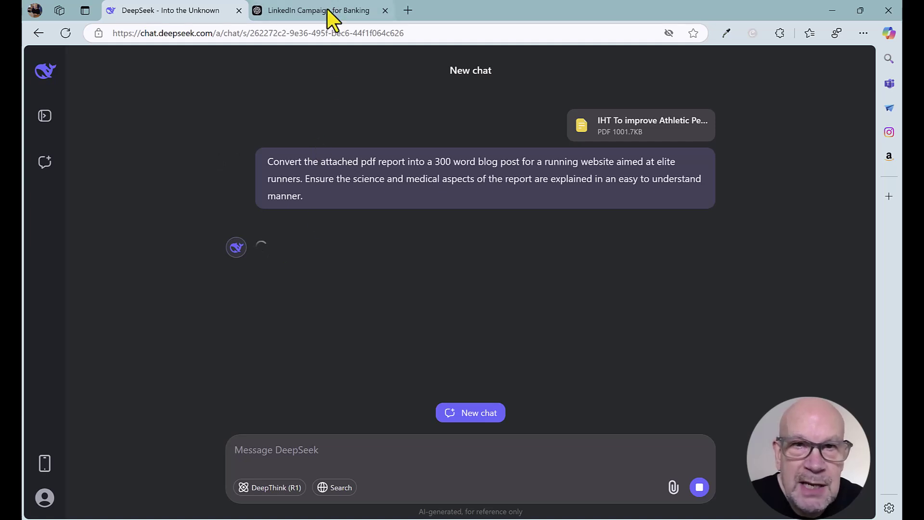
Open a new ChatGPT chat and paste the same PDF-to-blog prompt.
mouse_move(328, 10)
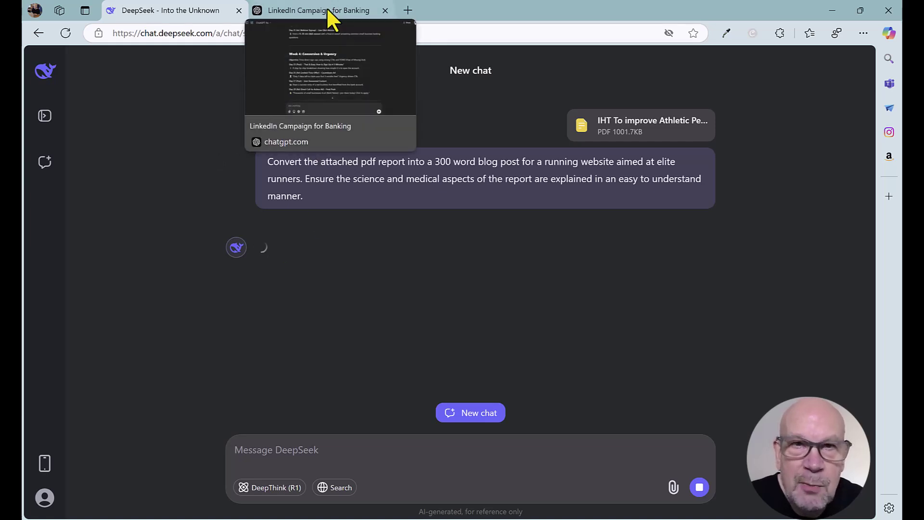
click(328, 10)
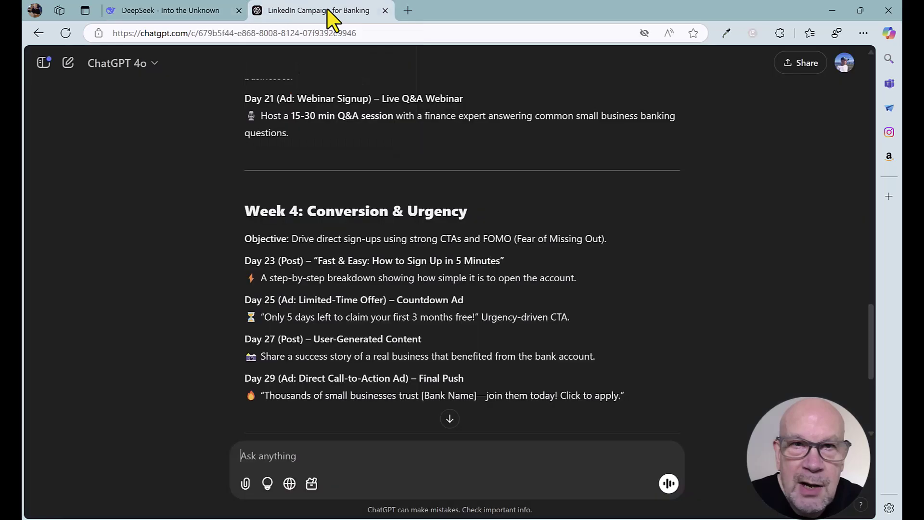
click(69, 69)
text(Convert the attached pdf report into a 300 word blog post for a running website aimed at elite runners. Ensure the science and medical aspects of the report are explained in an easy to understand manner.)
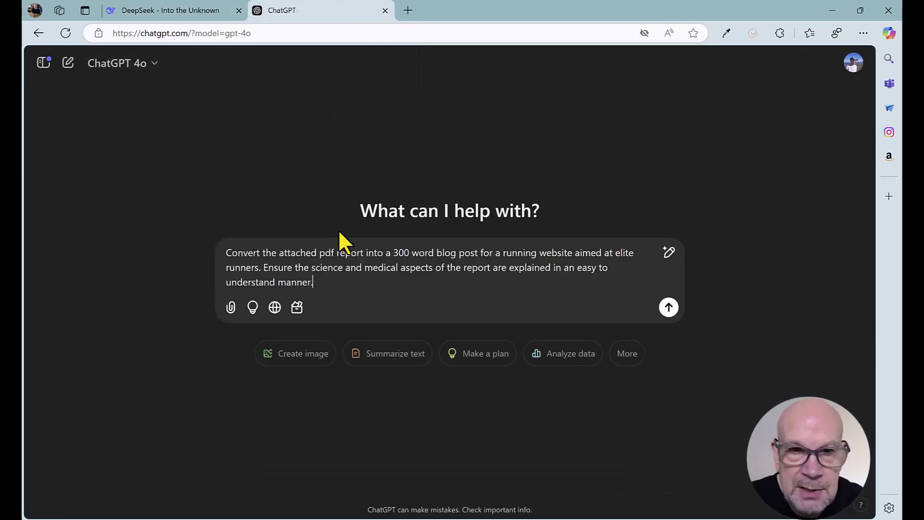
Upload the IHT report PDF from the Desktop and send the prompt.
click(231, 307)
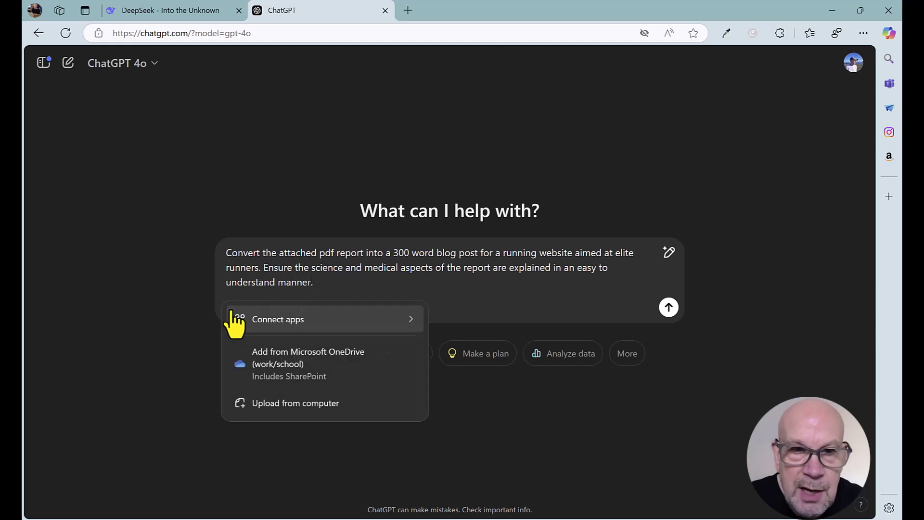
click(280, 400)
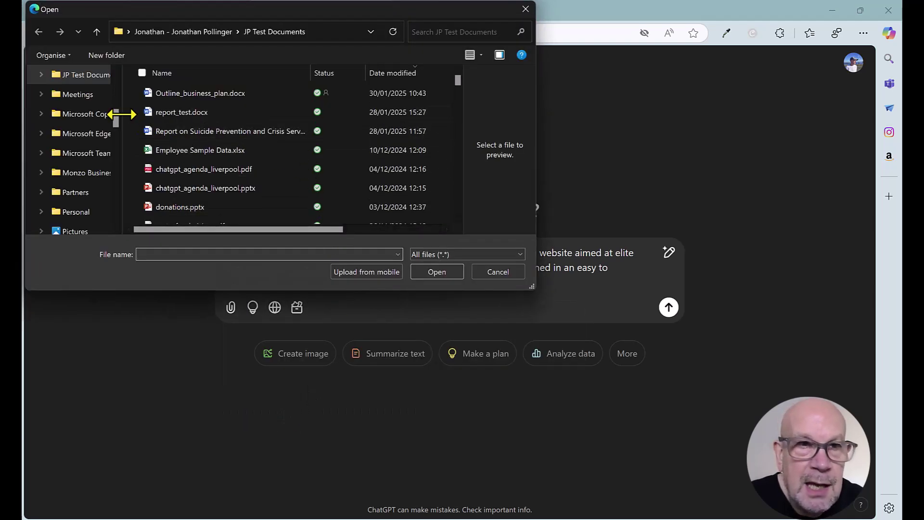
mouse_move(116, 117)
mouse_down()
mouse_move(113, 73)
mouse_move(114, 102)
mouse_up()
click(80, 154)
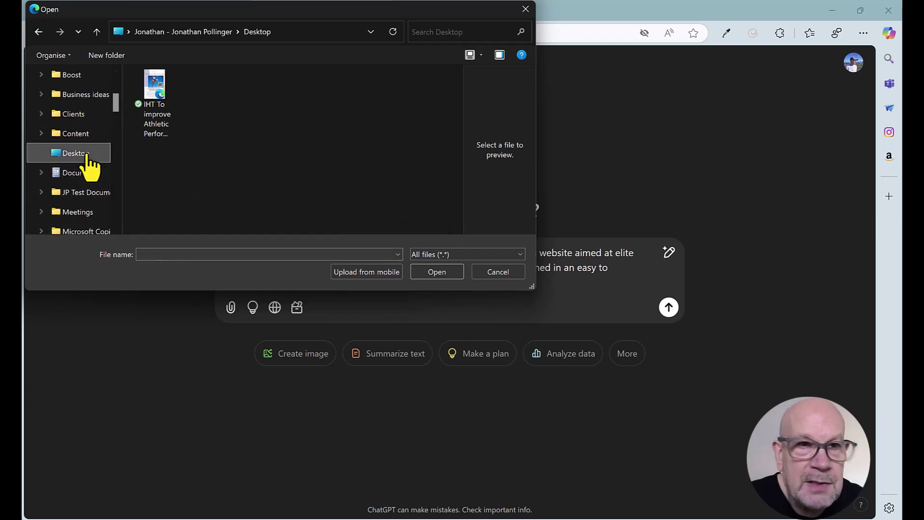
click(159, 116)
click(436, 271)
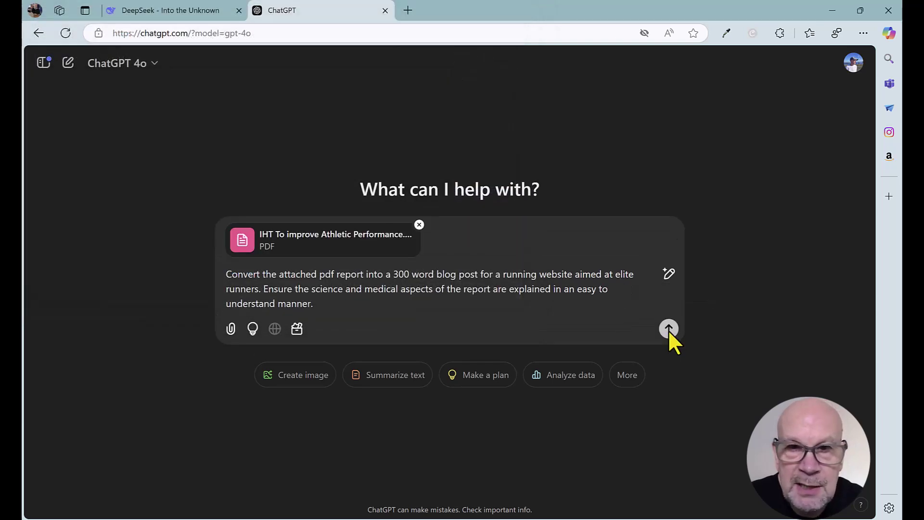
click(669, 329)
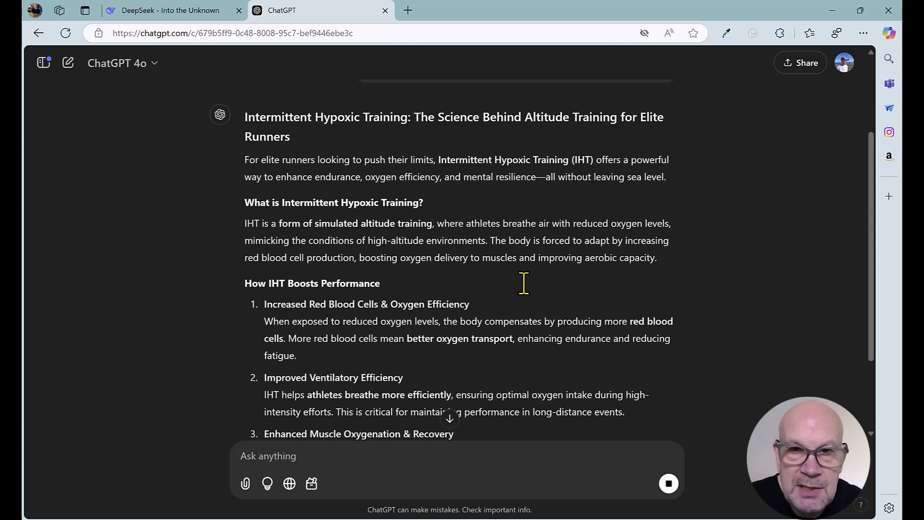
Scroll ChatGPT's IHT blog post through 'Mental Resilience & Focus' and the 'How to Use IHT' section.
scroll(524, 283, down, 3)
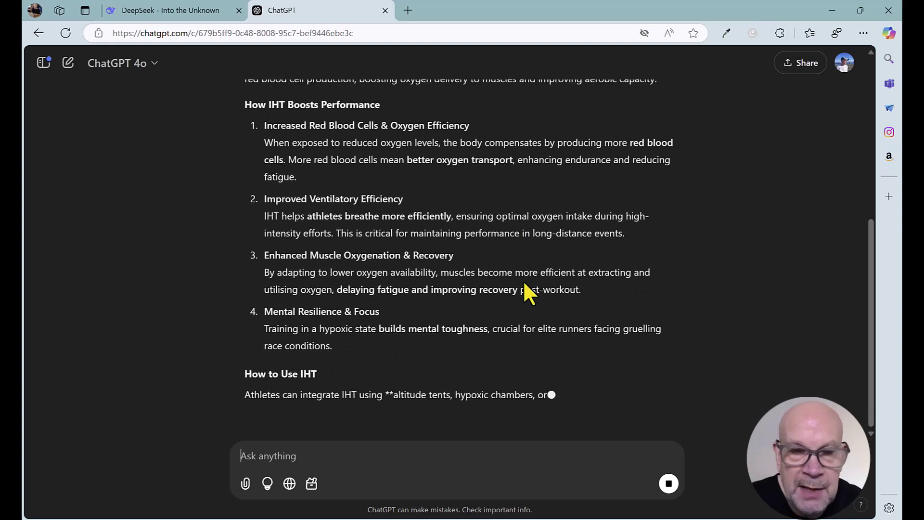
scroll(524, 282, up, 6)
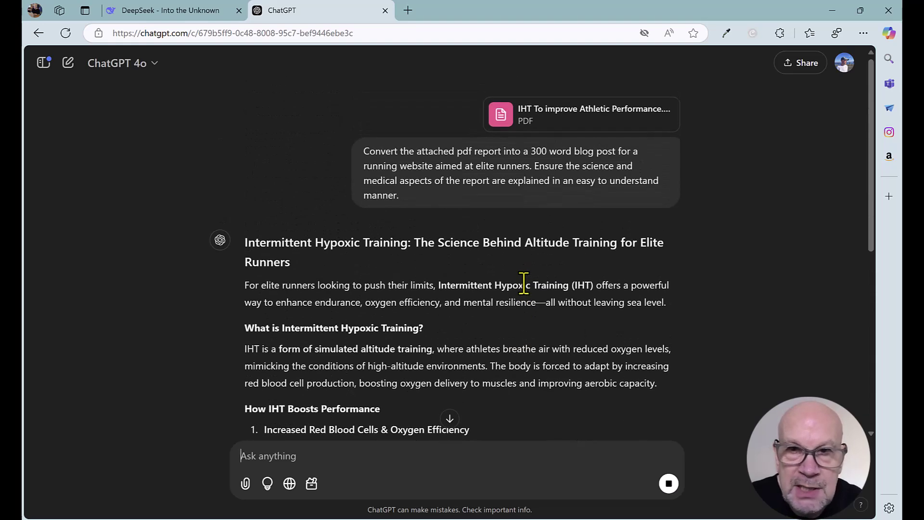
scroll(524, 283, down, 7)
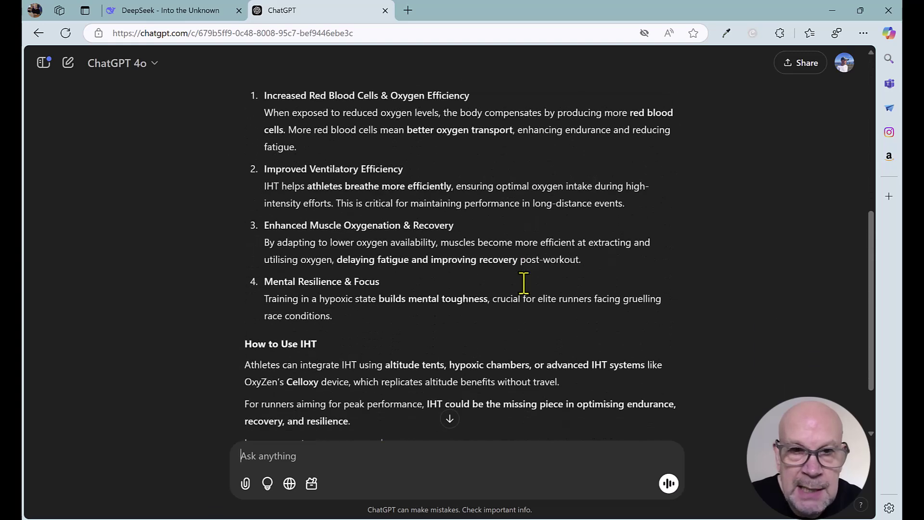
scroll(524, 282, down, 1)
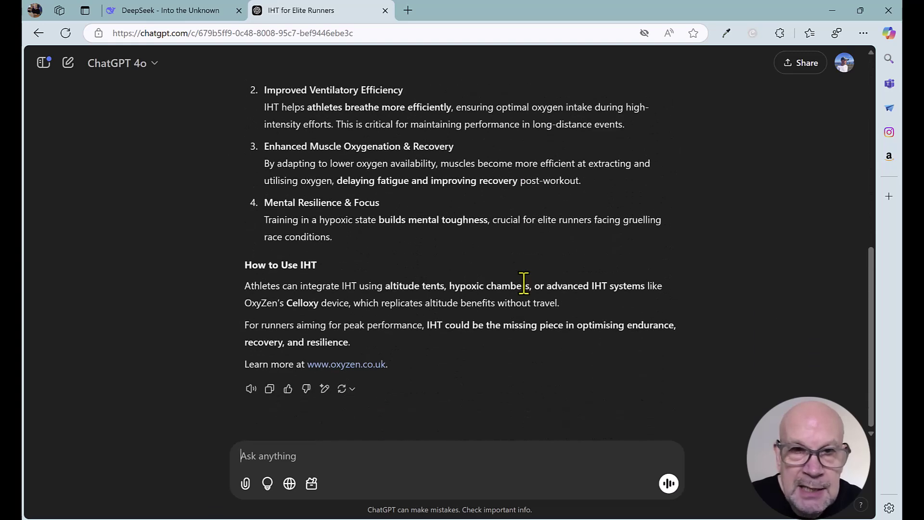
scroll(524, 282, up, 6)
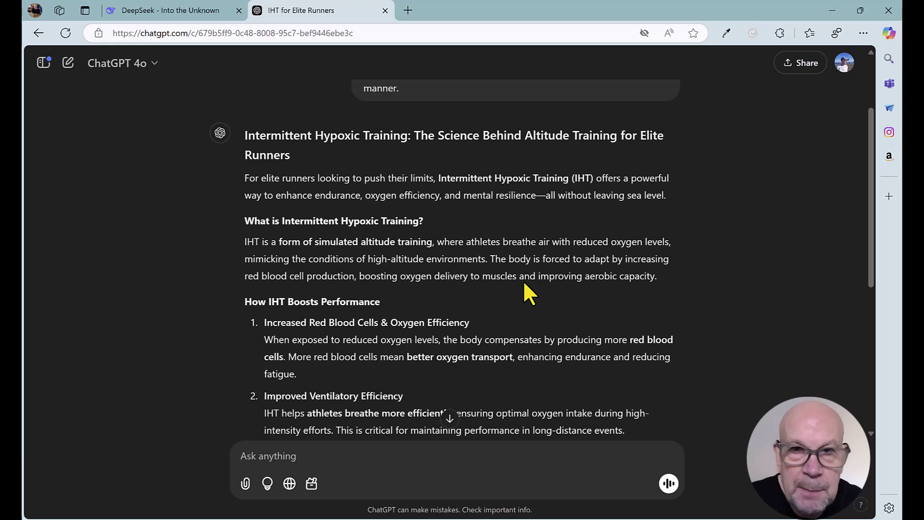
scroll(524, 281, up, 2)
scroll(524, 282, down, 6)
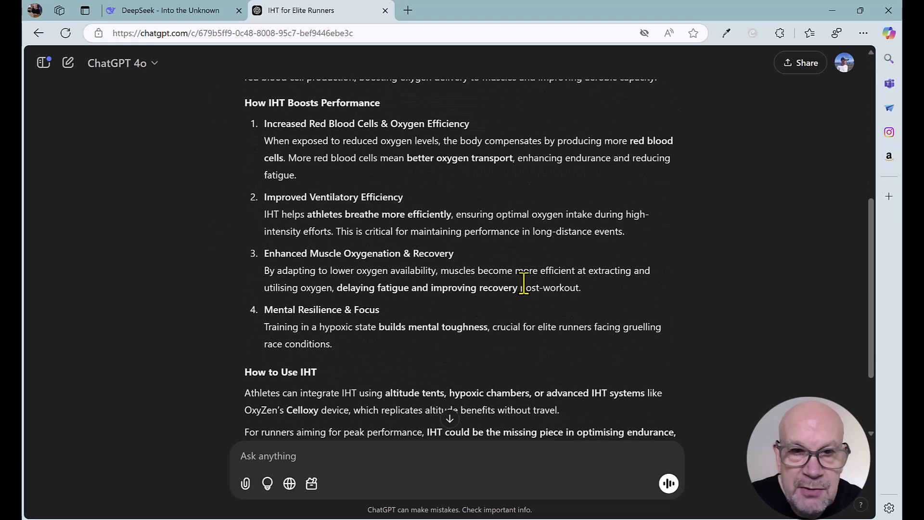
scroll(524, 283, down, 2)
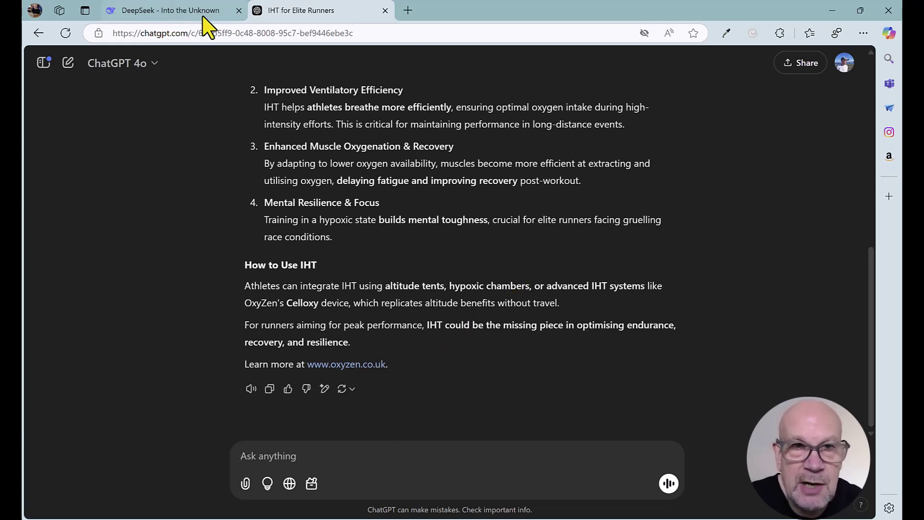
Check DeepSeek's reply to the PDF prompt, a 'server is busy' error.
mouse_move(199, 12)
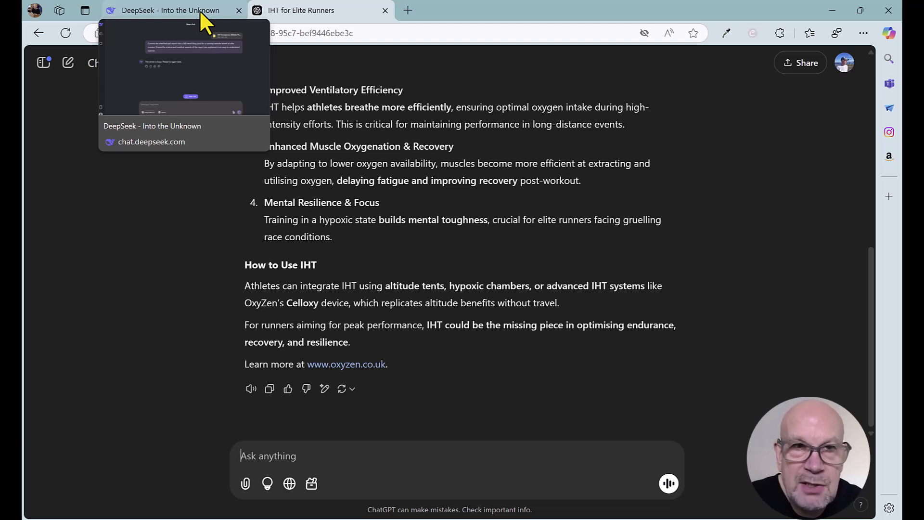
click(199, 10)
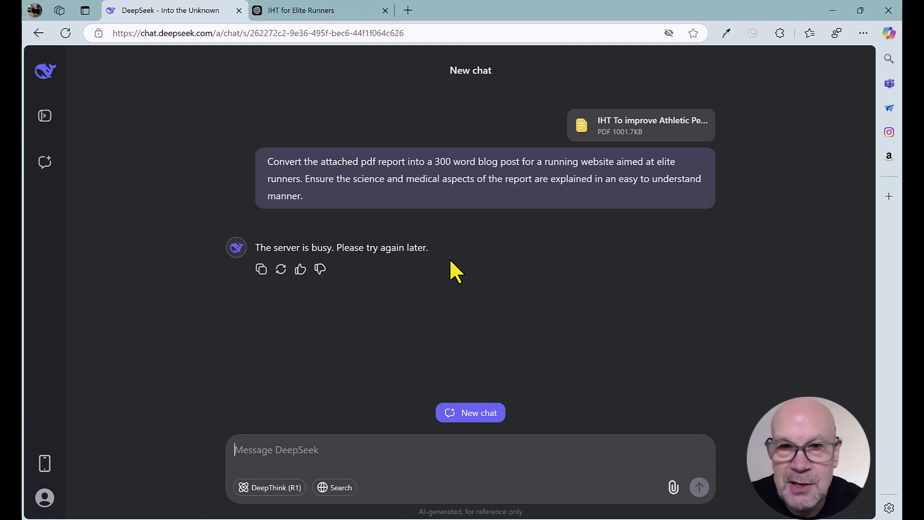
Return to ChatGPT's 'IHT for Elite Runners' blog post ending with the OxyZen link.
mouse_move(421, 143)
click(317, 14)
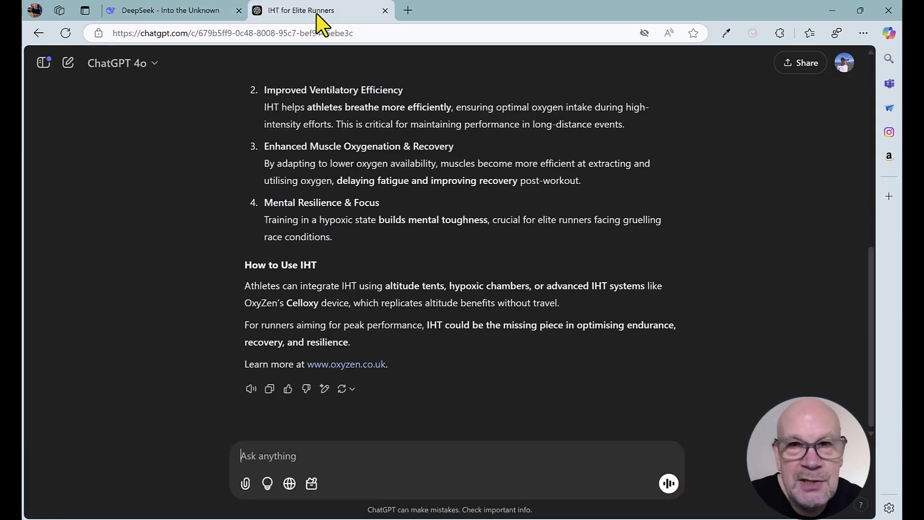